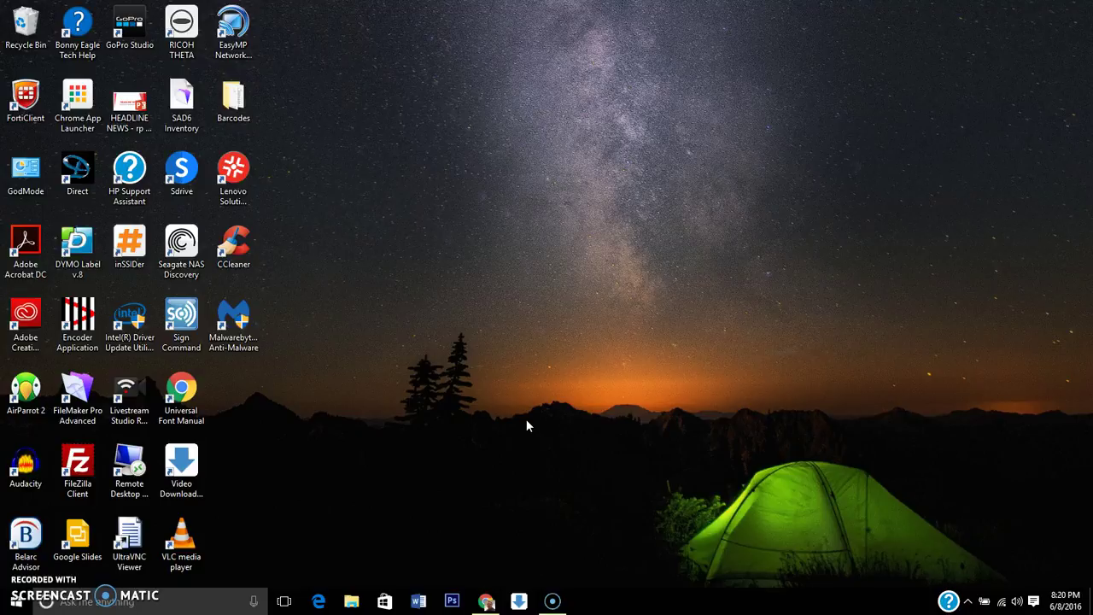
Switch to Chrome, search the web for ccleaner and open the Piriform CCleaner download page.
{"action": "left_click", "coordinate": [530, 424]}
{"action": "left_click", "coordinate": [490, 601]}
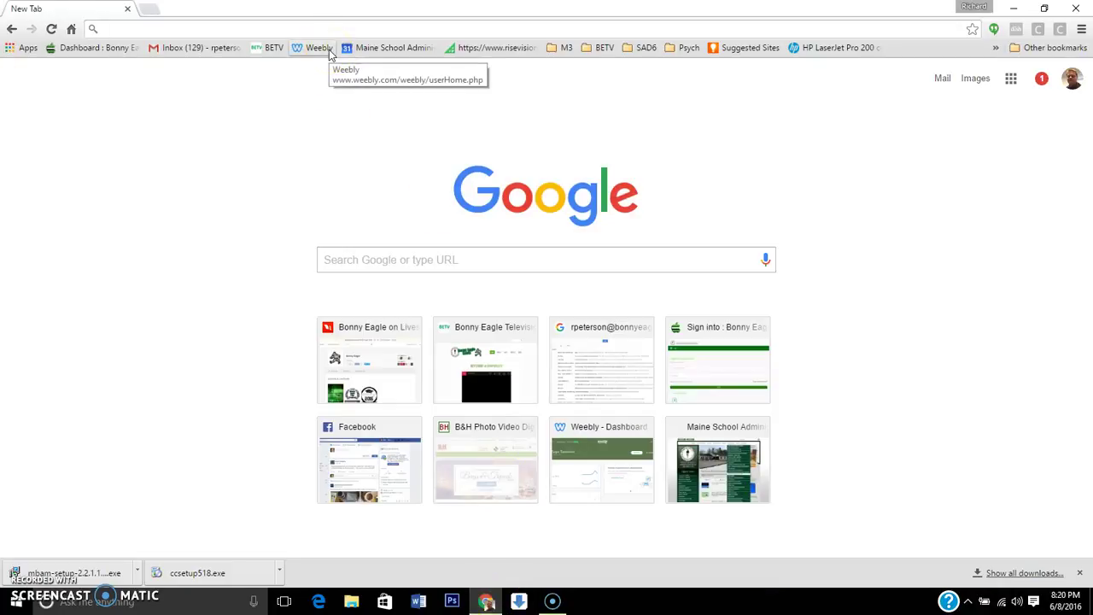
{"action": "type", "text": "ccleaner"}
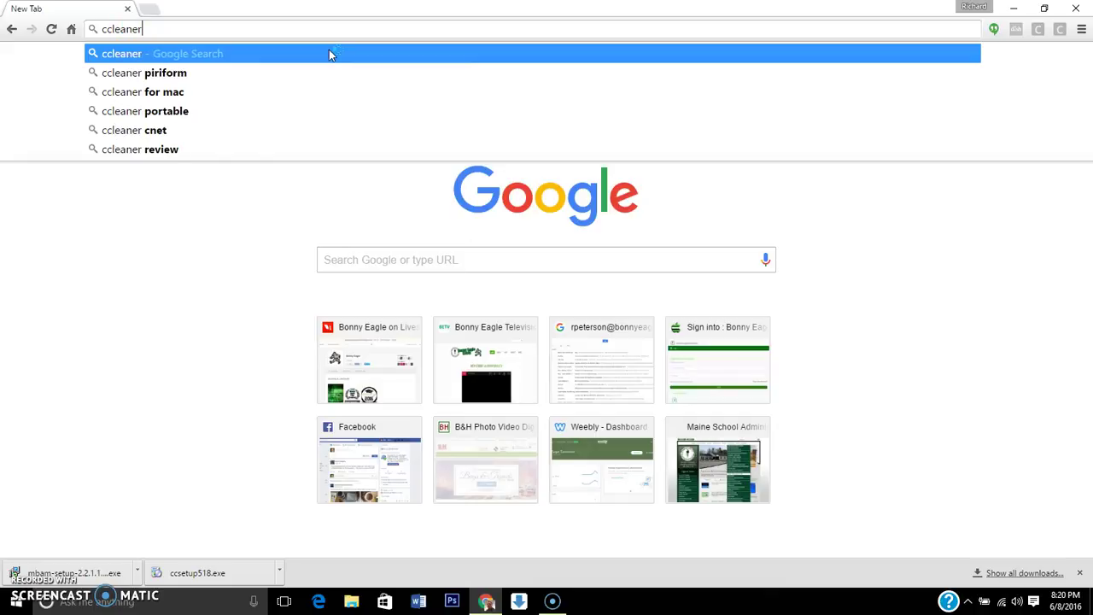
{"action": "key", "text": "Return"}
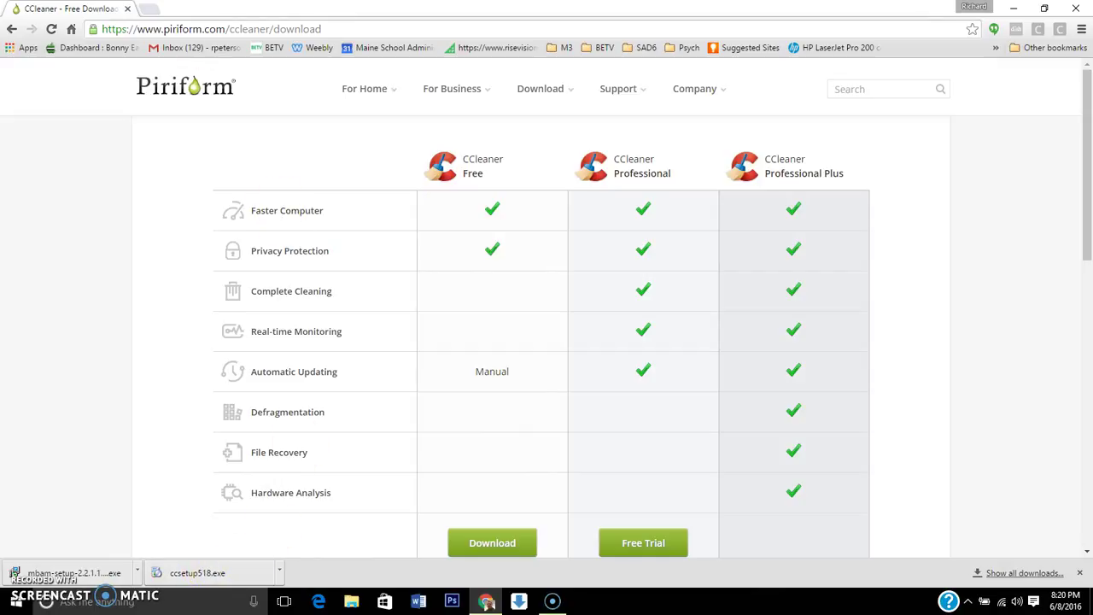
Search the web for malwarebytes, open the official Malwarebytes site and go to its download page.
{"action": "left_click", "coordinate": [158, 33]}
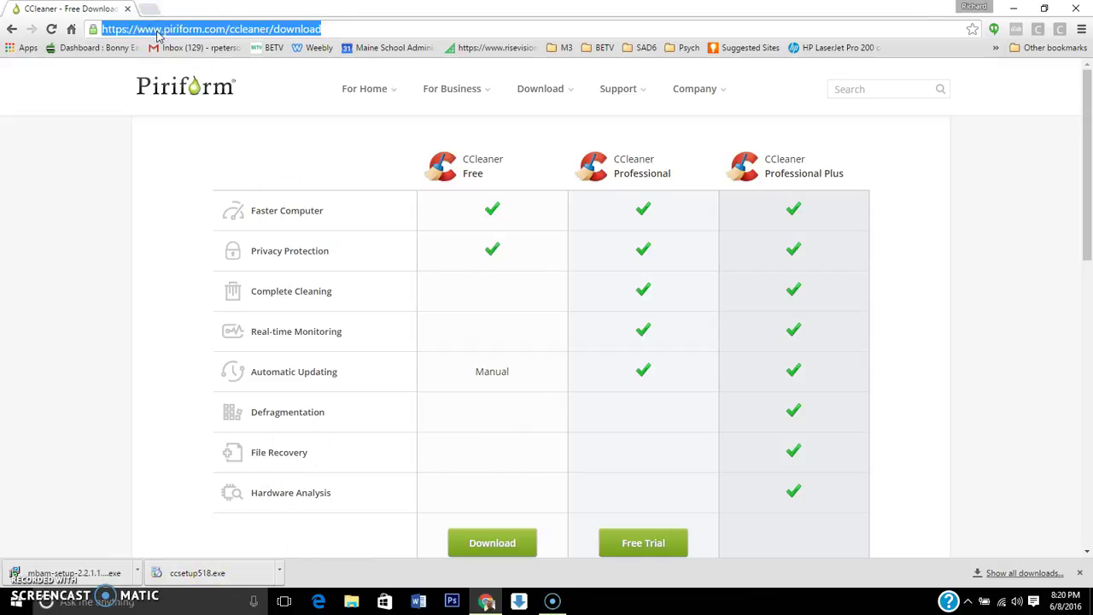
{"action": "type", "text": "malaware"}
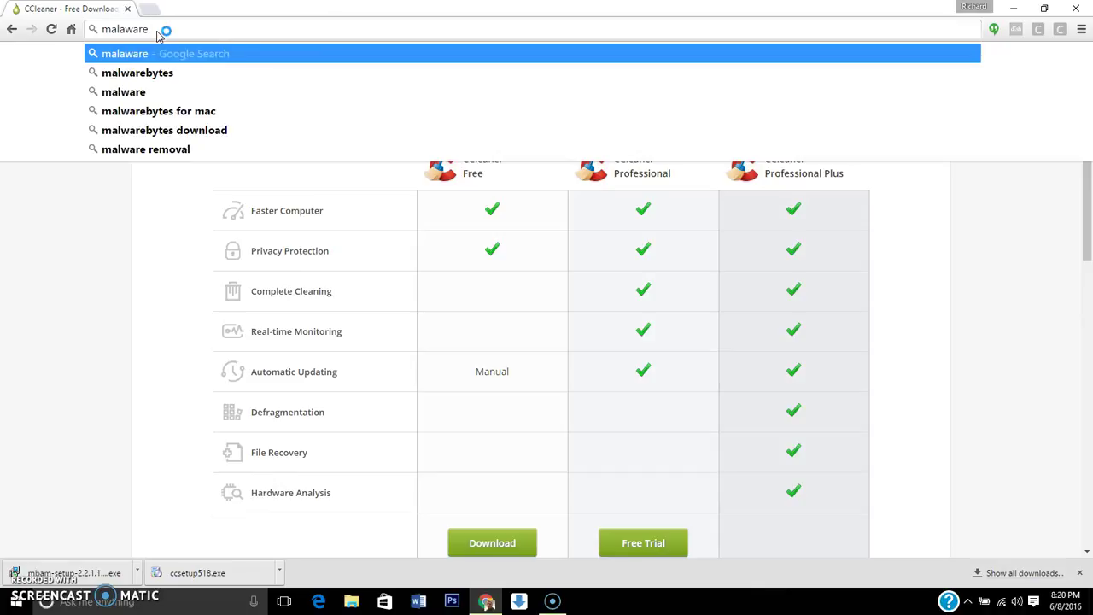
{"action": "type", "text": "bytes"}
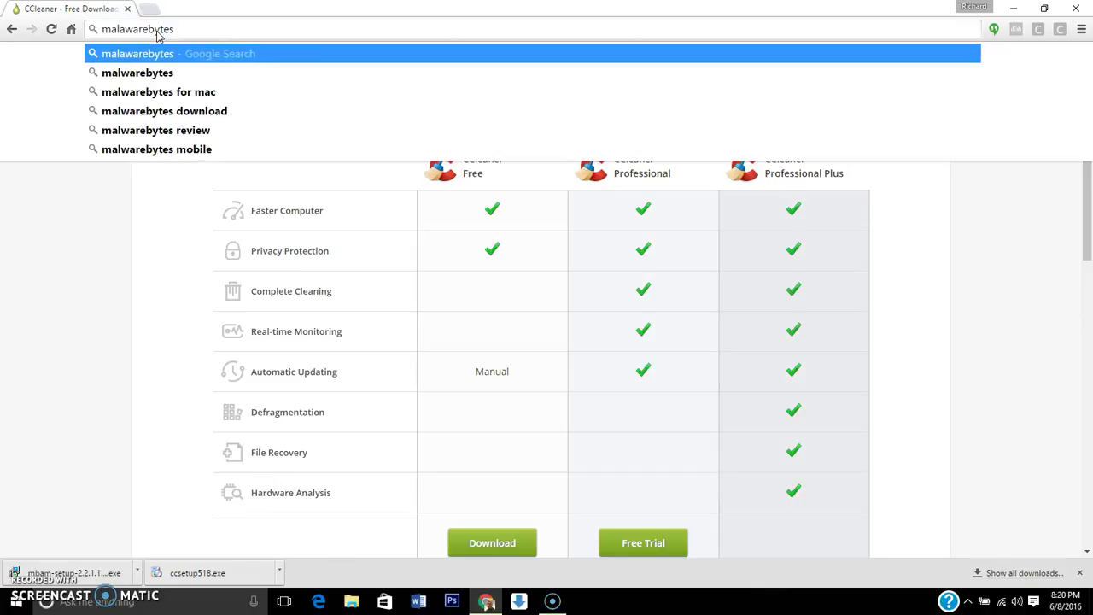
{"action": "key", "text": "Return"}
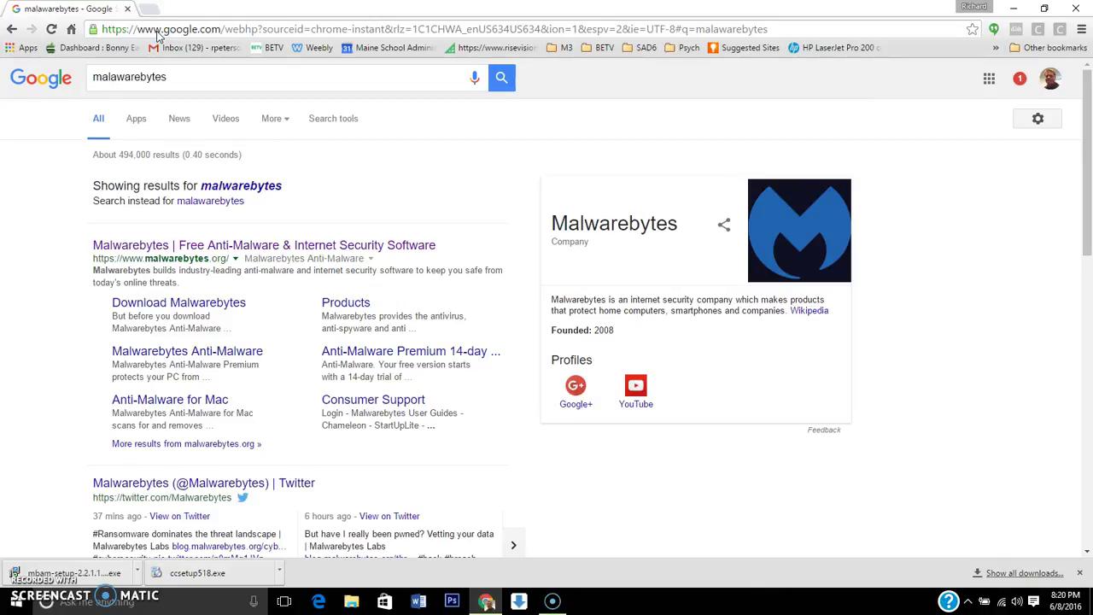
{"action": "left_click", "coordinate": [195, 249]}
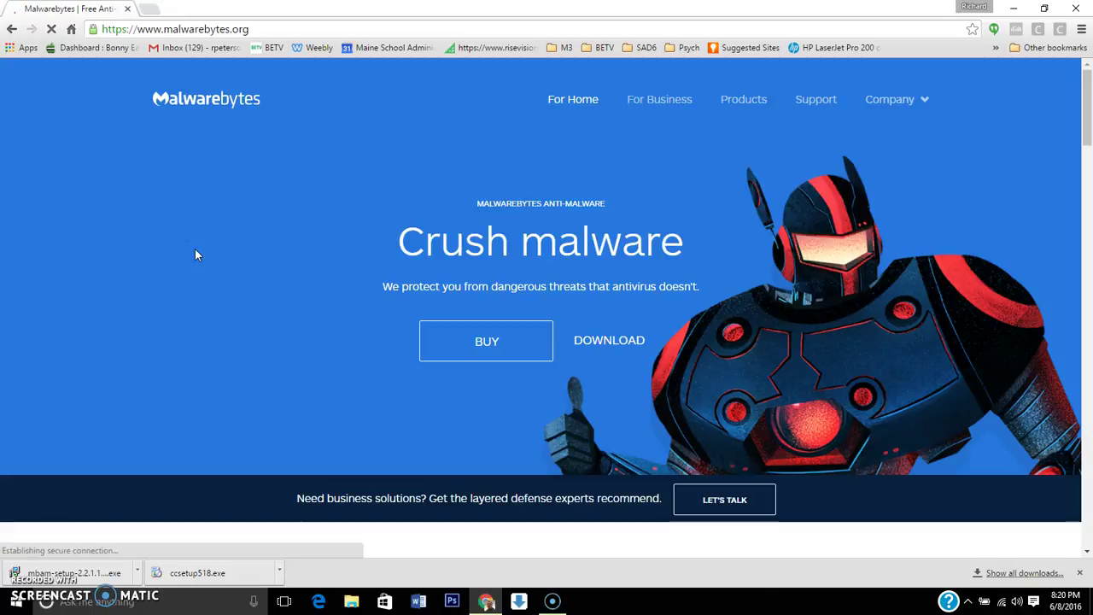
{"action": "left_click", "coordinate": [602, 345]}
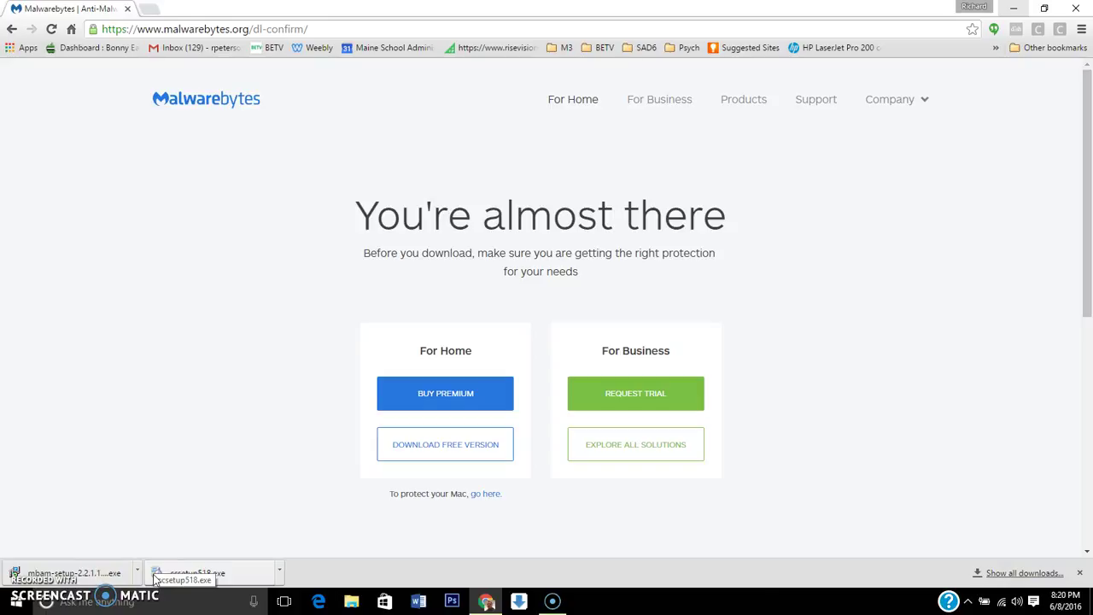
Install CCleaner v5.18 from the downloaded ccsetup518.exe with the default install options and launch it on completion.
{"action": "left_click", "coordinate": [195, 571]}
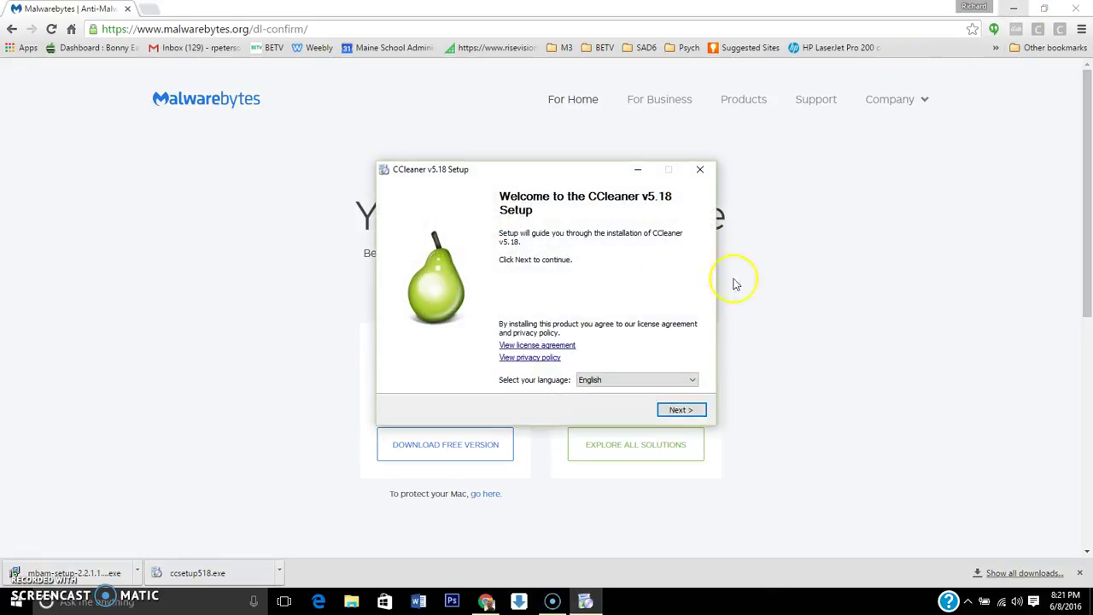
{"action": "left_click", "coordinate": [680, 409]}
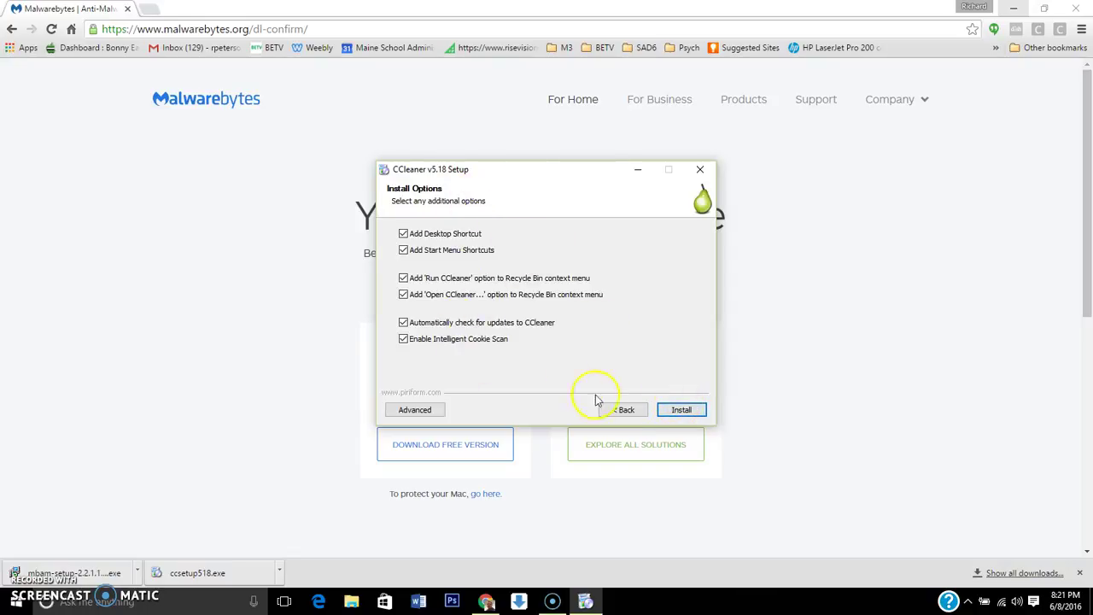
{"action": "left_click", "coordinate": [679, 411]}
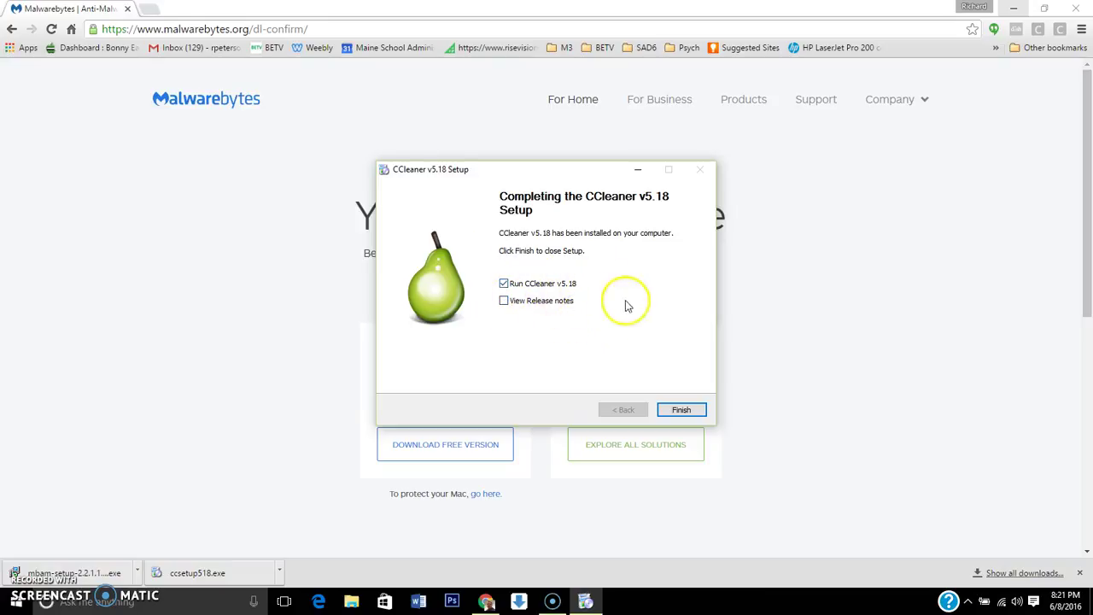
{"action": "left_click", "coordinate": [683, 410]}
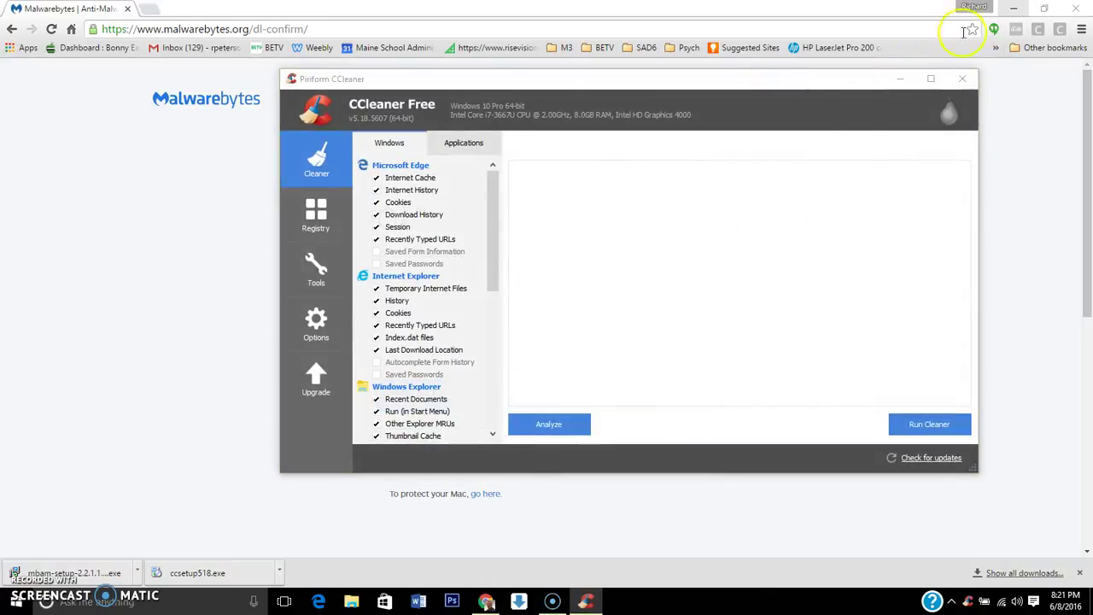
Minimize the browser and analyze the system with CCleaner's default selections, allowing it to close Google Chrome.
{"action": "left_click", "coordinate": [1014, 8]}
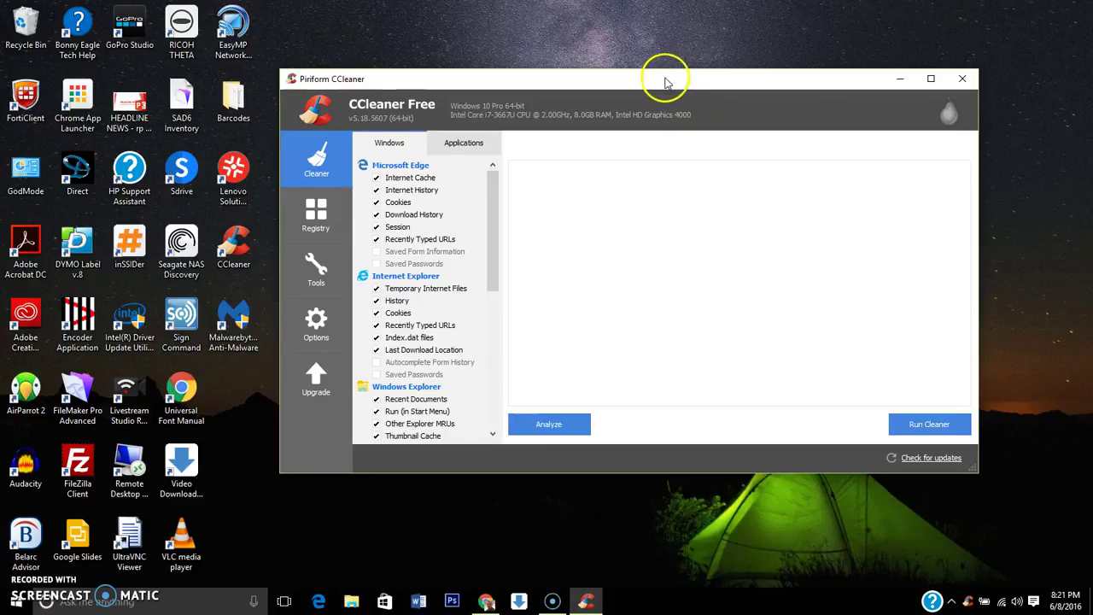
{"action": "left_click_drag", "start_coordinate": [663, 81], "coordinate": [587, 59]}
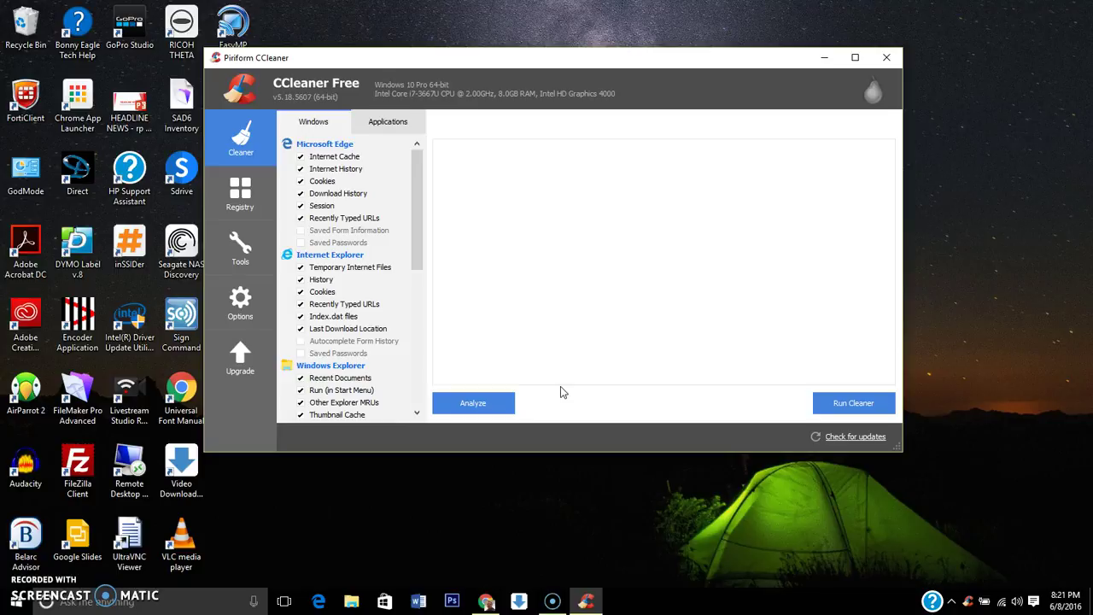
{"action": "left_click", "coordinate": [488, 403]}
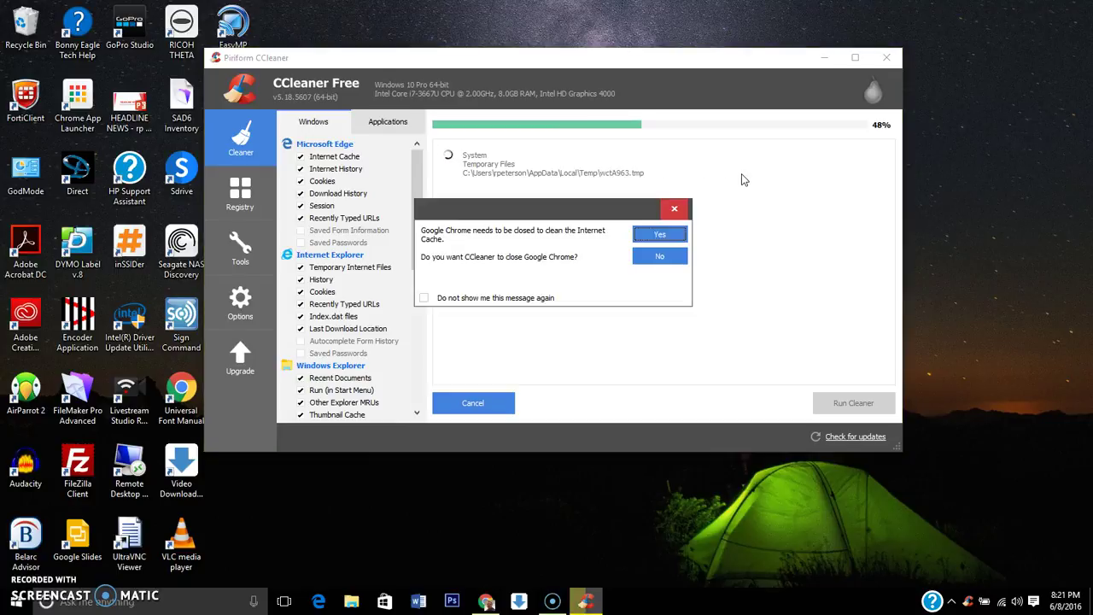
{"action": "left_click", "coordinate": [663, 235]}
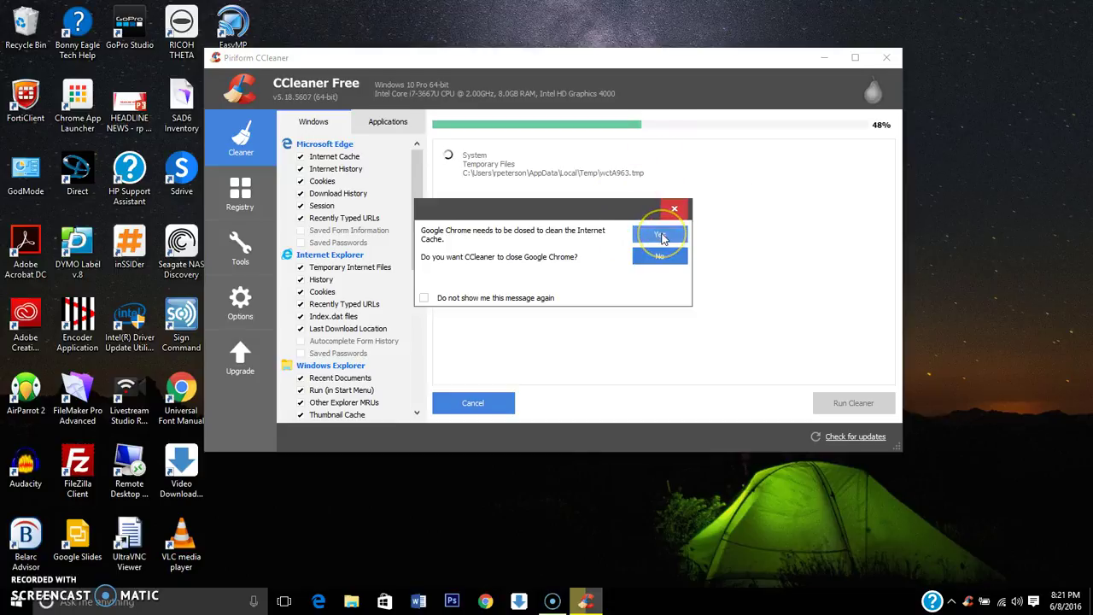
{"action": "left_click", "coordinate": [668, 236]}
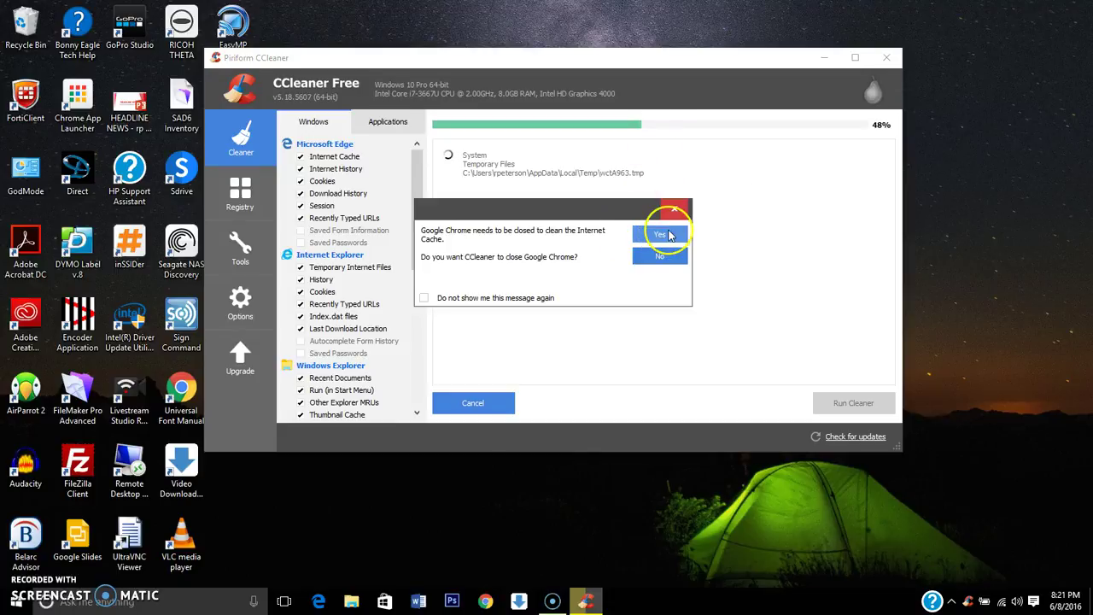
{"action": "left_click", "coordinate": [669, 235]}
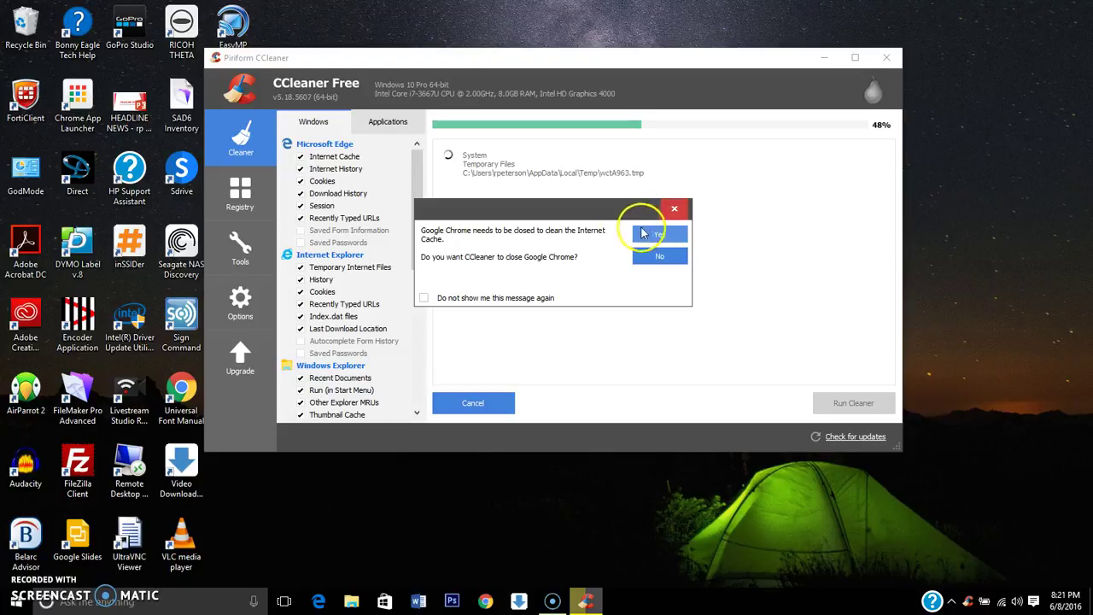
{"action": "left_click", "coordinate": [526, 299]}
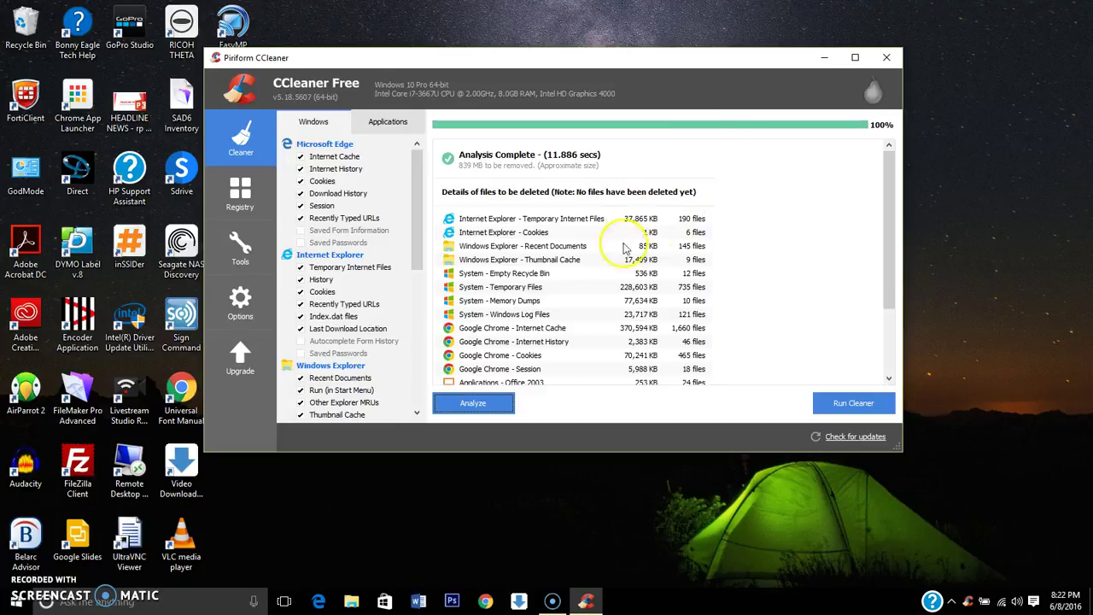
Review the analysis results and run the cleaner to delete the listed files, confirming the deletion.
{"action": "scroll", "coordinate": [694, 265], "scroll_direction": "down", "scroll_amount": 3}
{"action": "scroll", "coordinate": [687, 269], "scroll_direction": "up", "scroll_amount": 3}
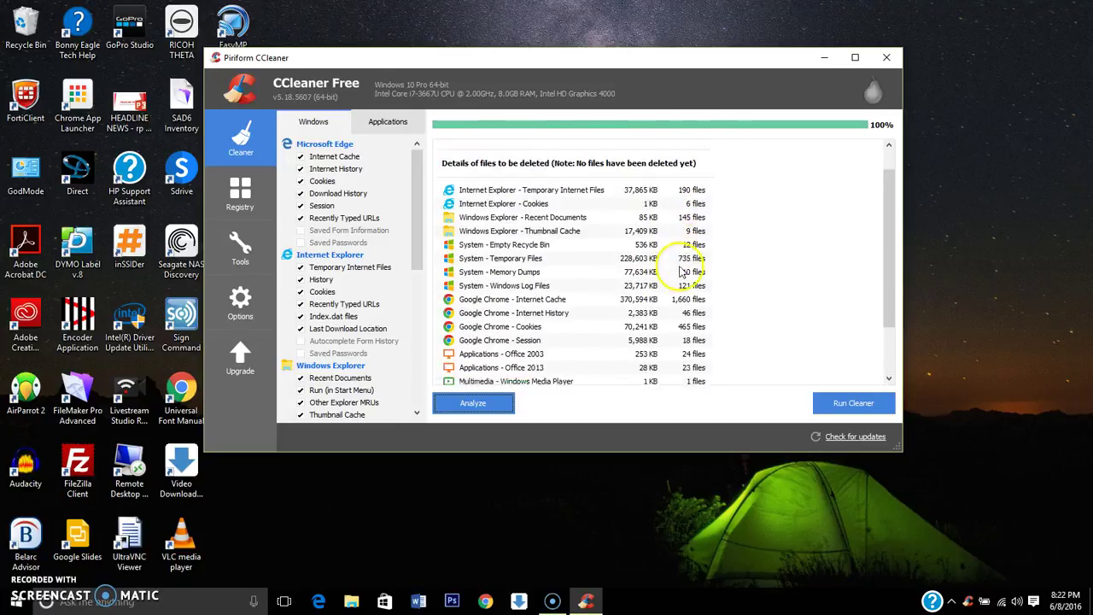
{"action": "left_click", "coordinate": [856, 403]}
{"action": "left_click", "coordinate": [642, 236]}
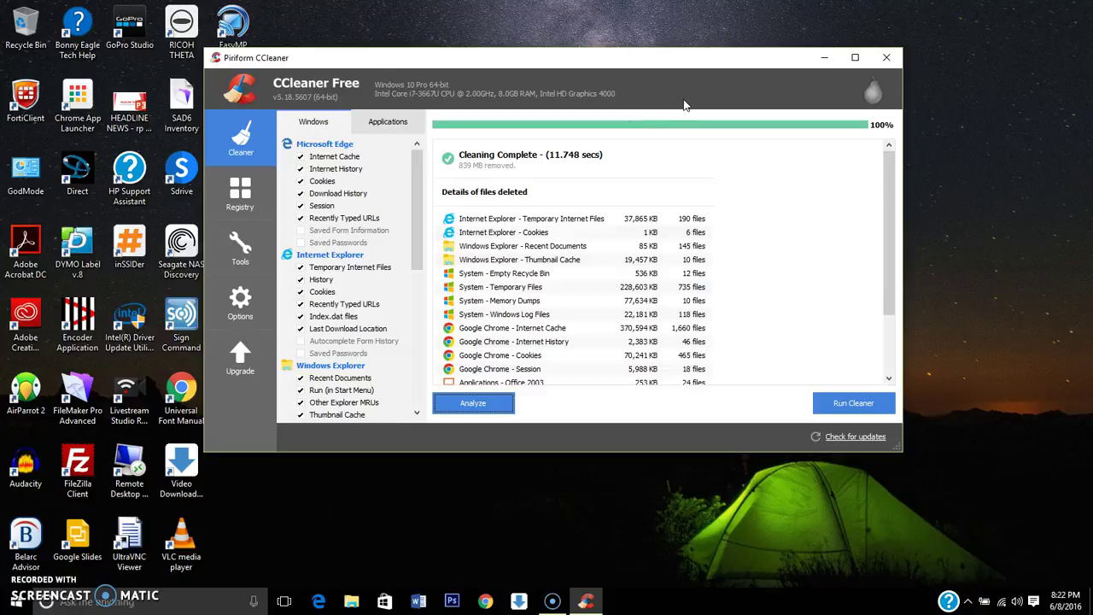
Scan the registry for issues, start fixing the selected ones and save a registry backup in Documents under the default name.
{"action": "left_click", "coordinate": [240, 193]}
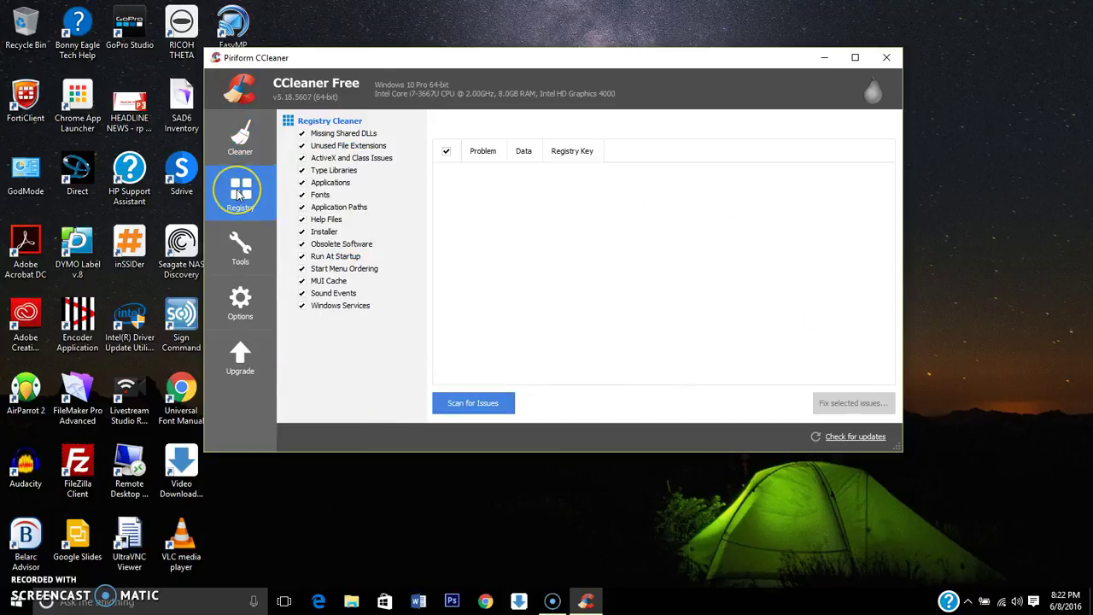
{"action": "left_click", "coordinate": [471, 403]}
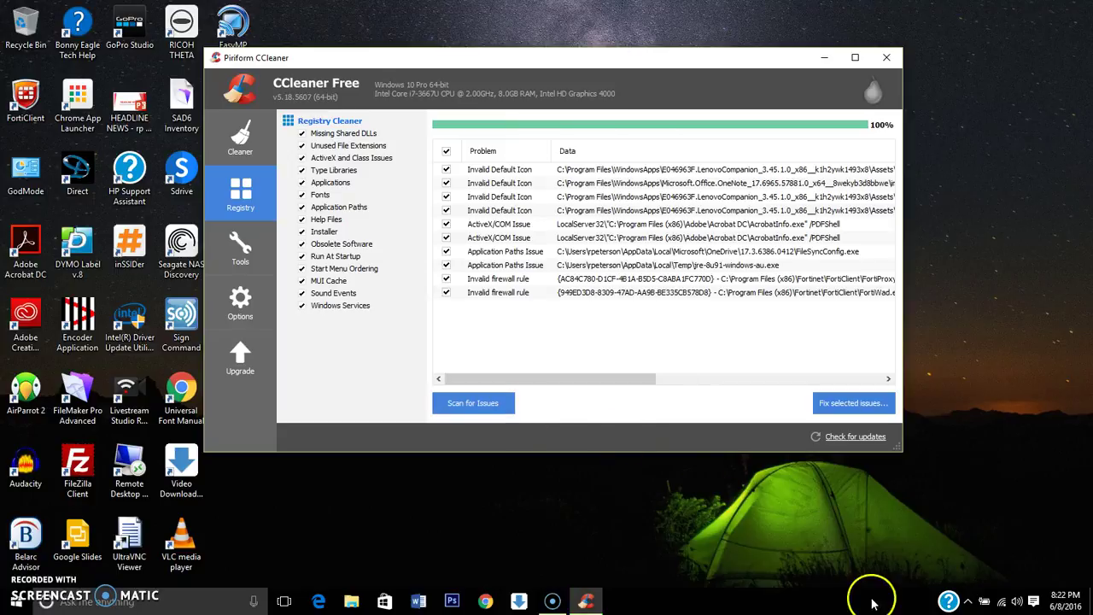
{"action": "left_click", "coordinate": [867, 413]}
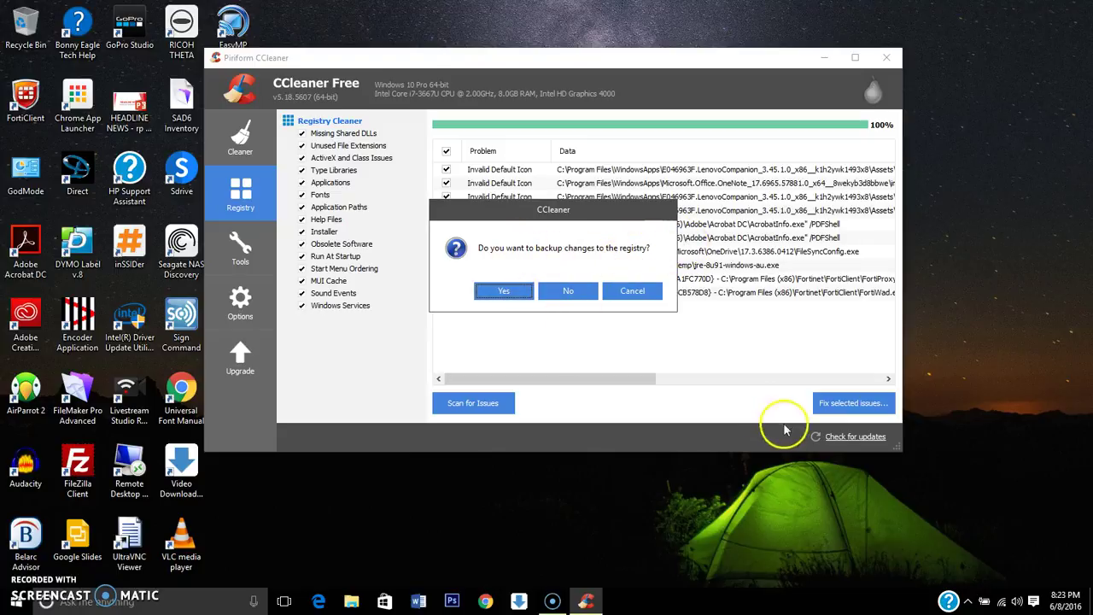
{"action": "left_click", "coordinate": [516, 292]}
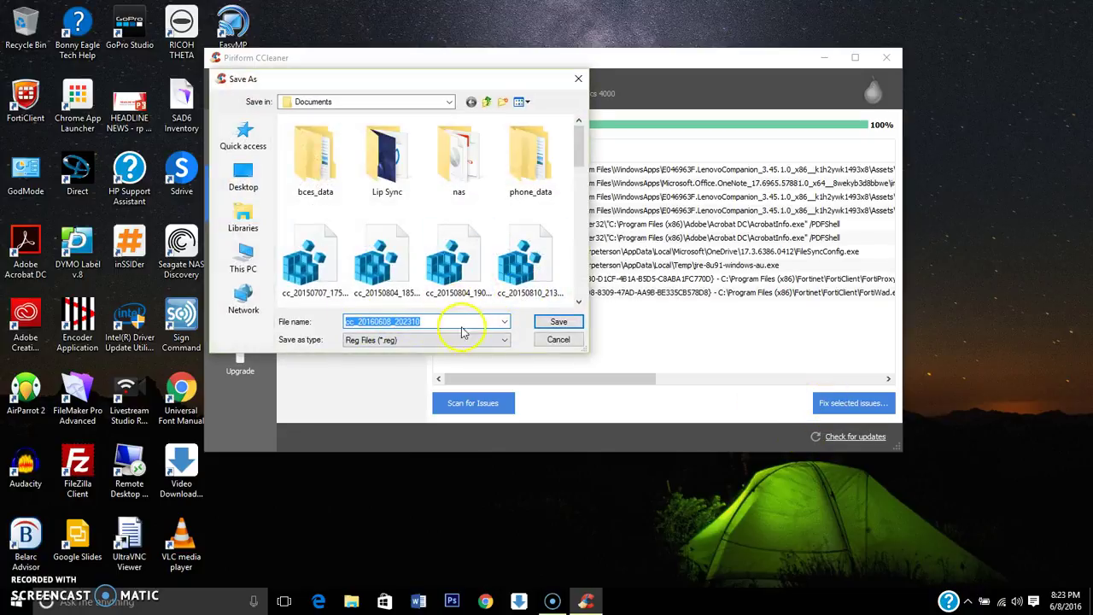
{"action": "left_click", "coordinate": [559, 322]}
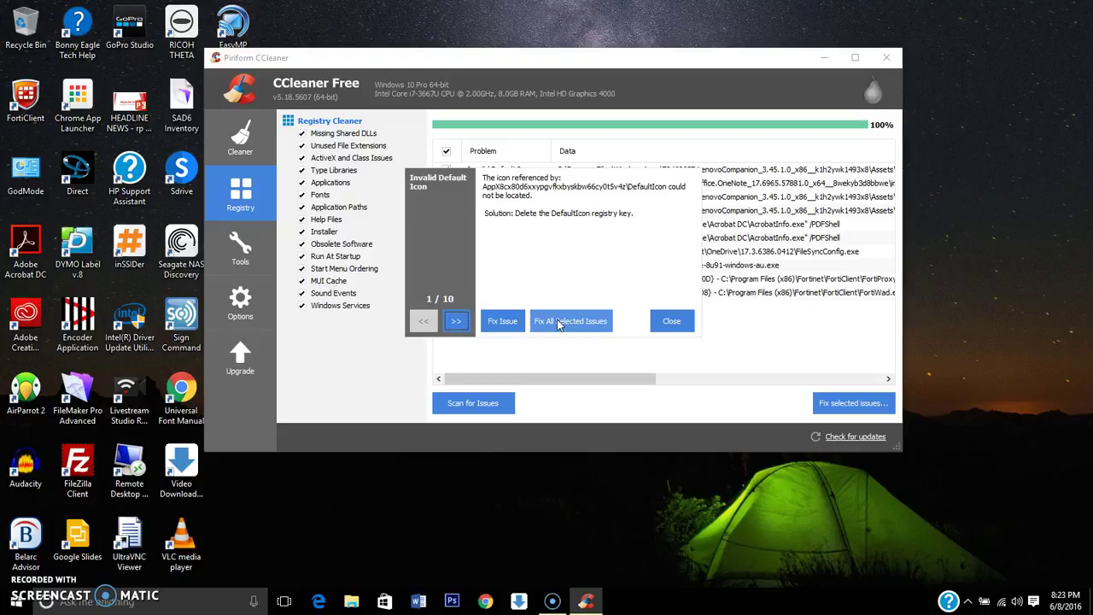
Fix all selected registry issues, close the issue details and scan the registry again.
{"action": "left_click", "coordinate": [584, 324]}
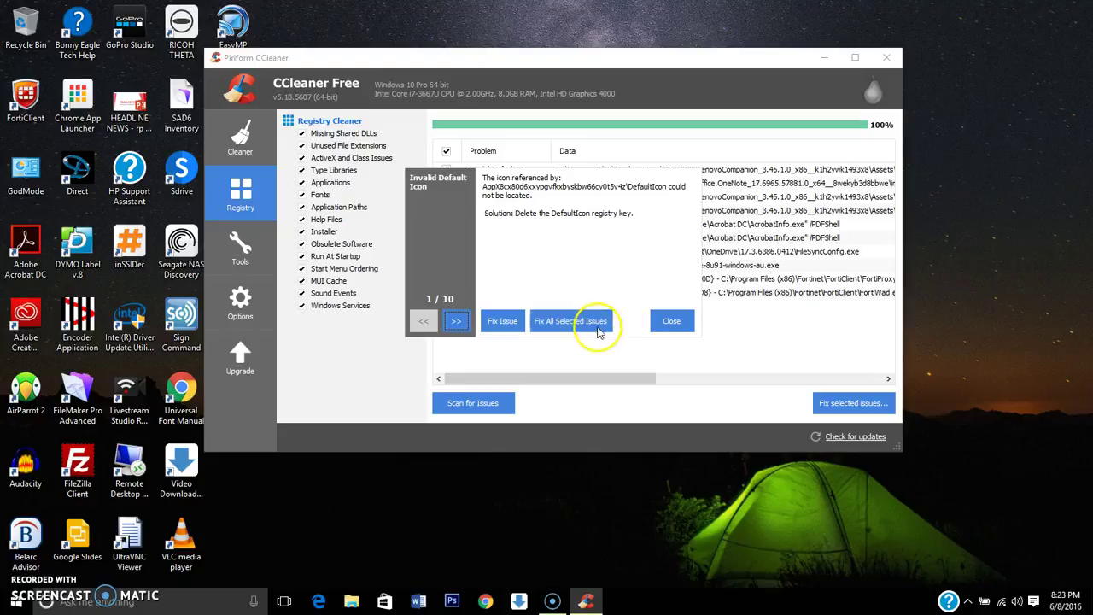
{"action": "left_click", "coordinate": [585, 331]}
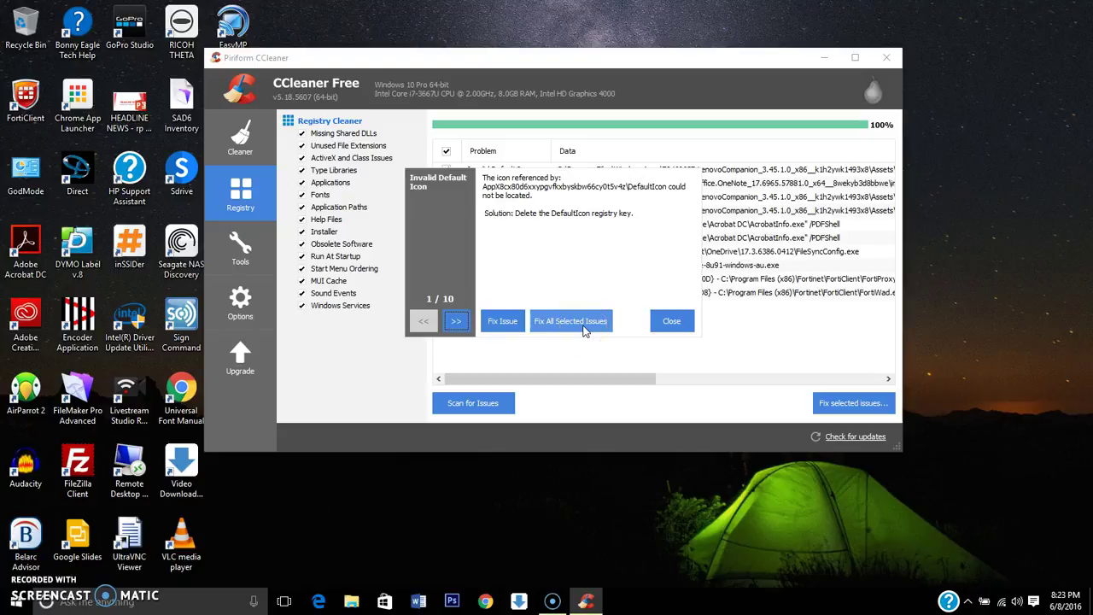
{"action": "left_click", "coordinate": [669, 328]}
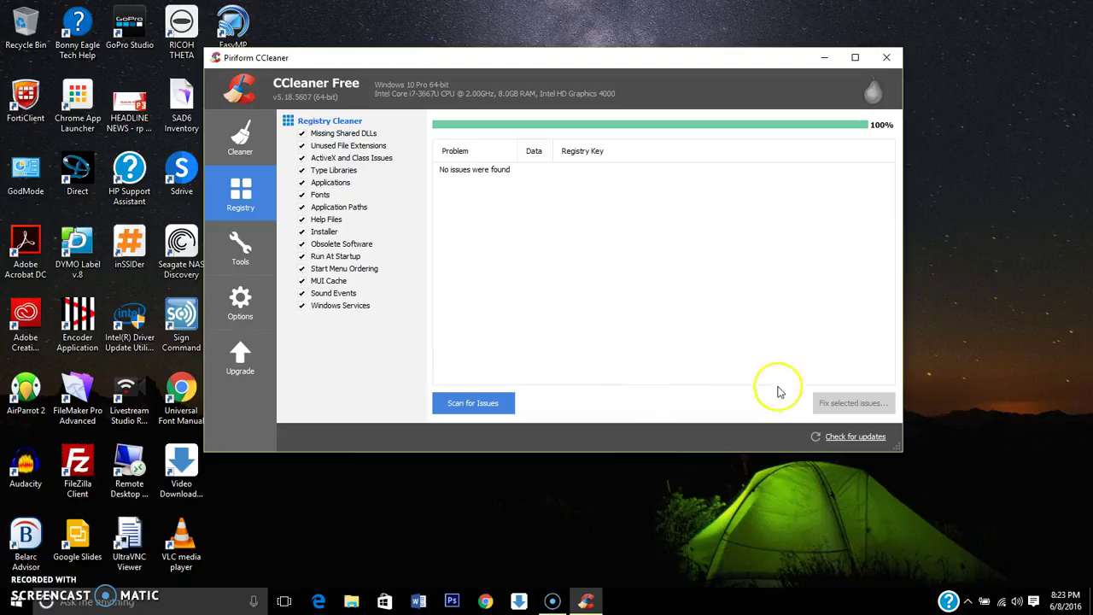
{"action": "left_click", "coordinate": [485, 406]}
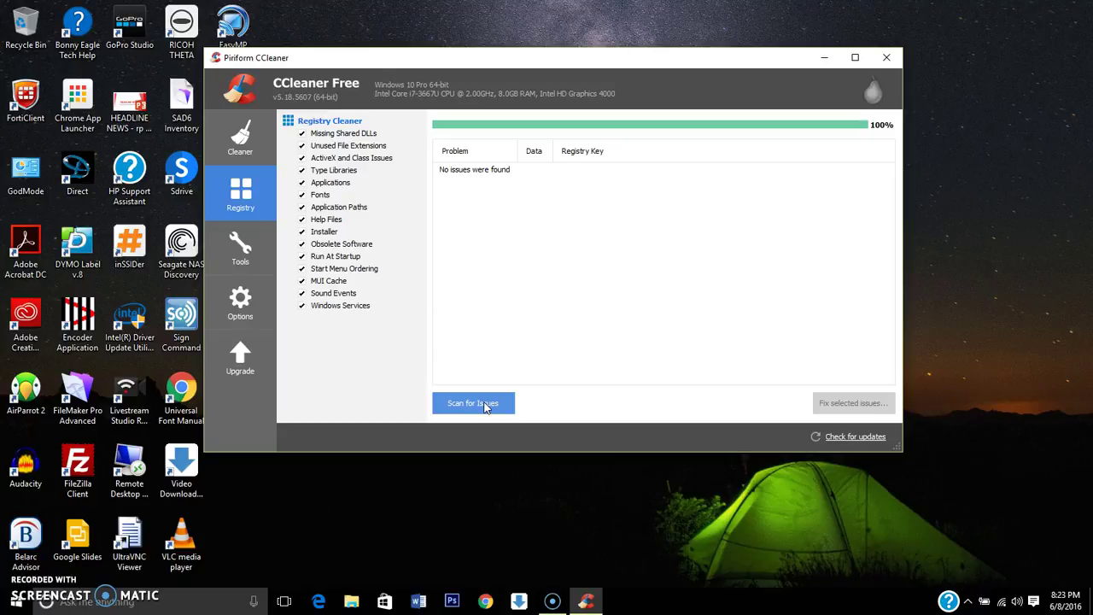
Close CCleaner and open the Downloads folder in File Explorer.
{"action": "left_click", "coordinate": [245, 145]}
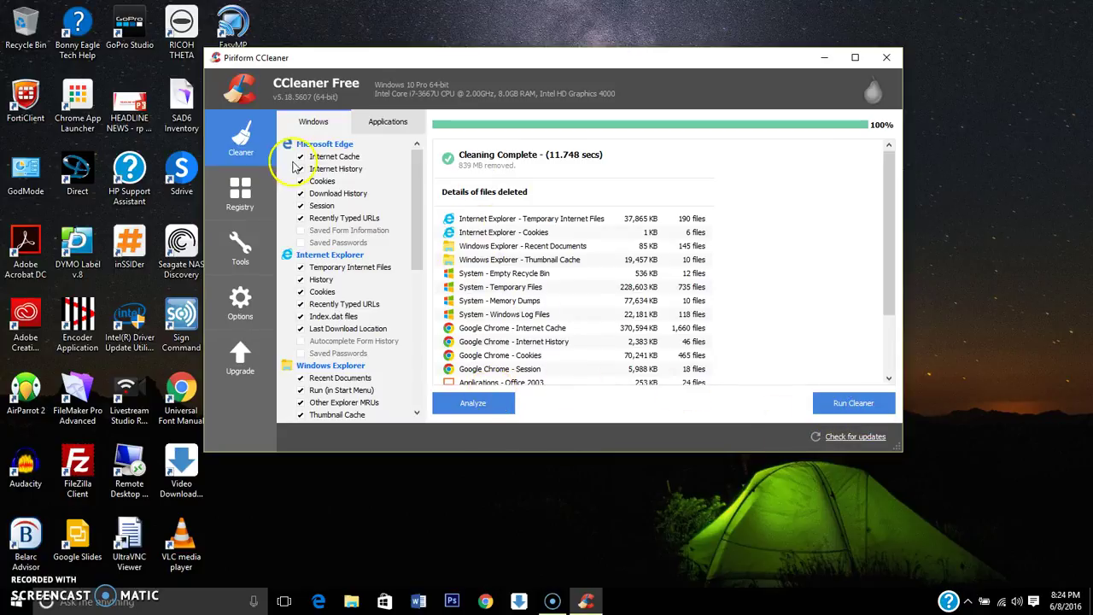
{"action": "left_click", "coordinate": [250, 194]}
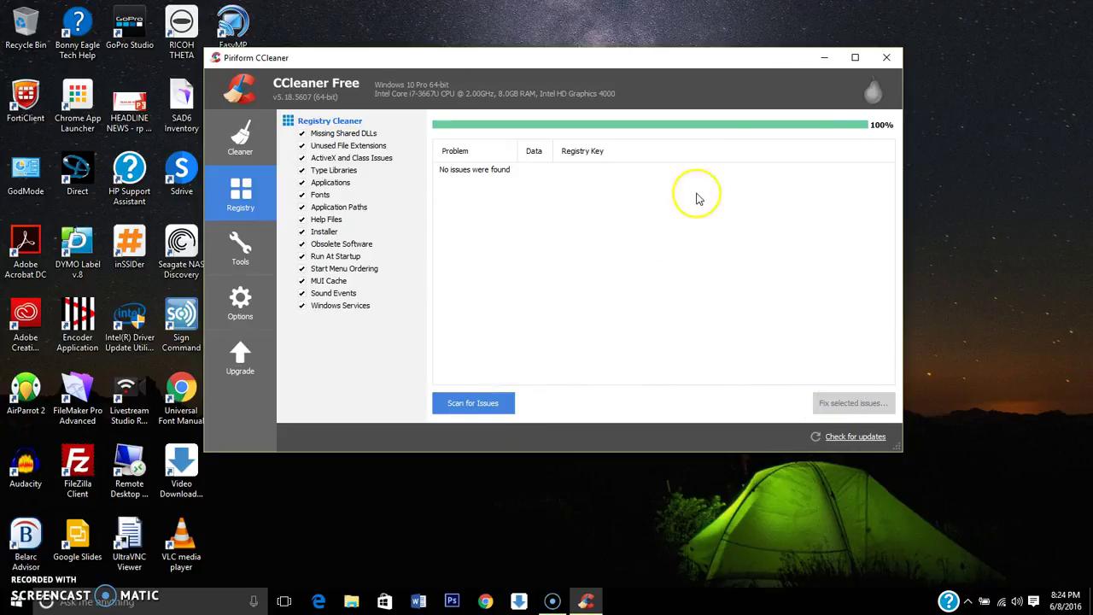
{"action": "left_click", "coordinate": [887, 59]}
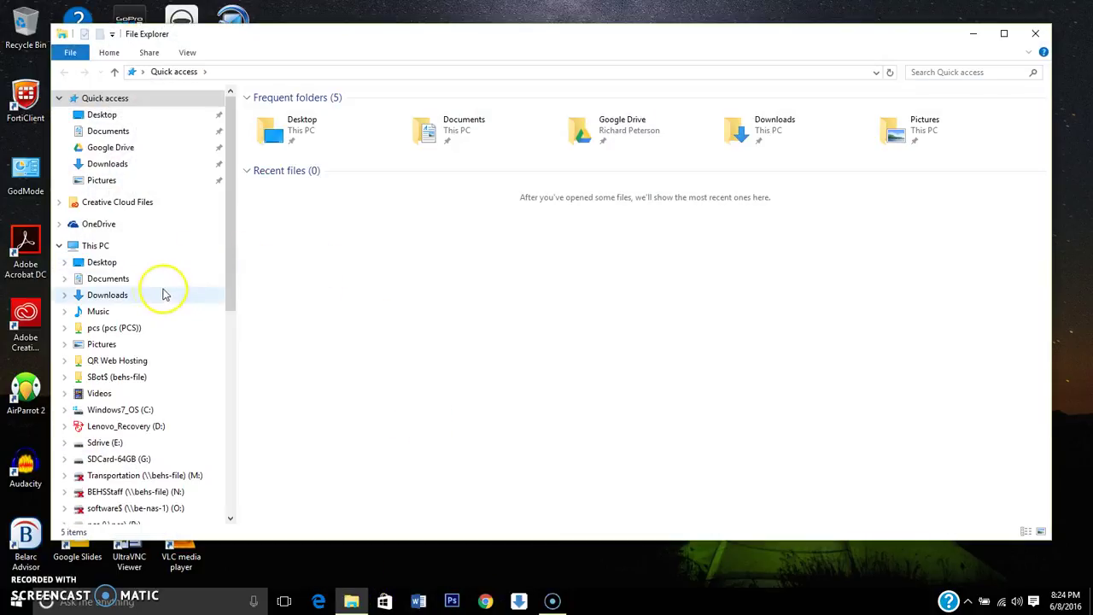
{"action": "left_click", "coordinate": [122, 294]}
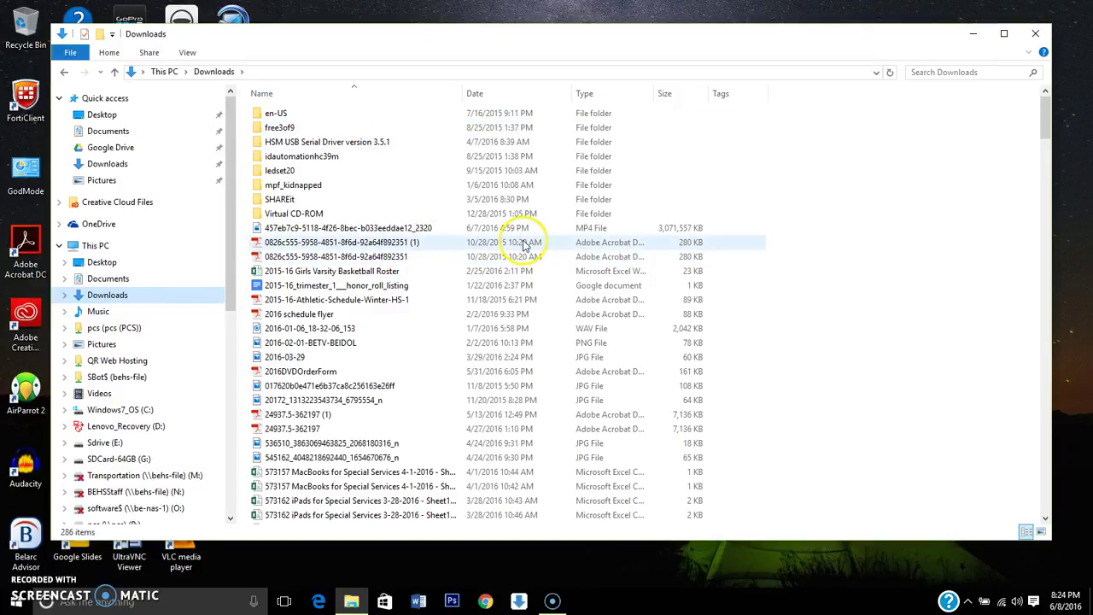
Sort the Downloads folder by date, run the mbam-setup-2.2.1.1043 installer and close the folder window.
{"action": "left_click", "coordinate": [492, 96]}
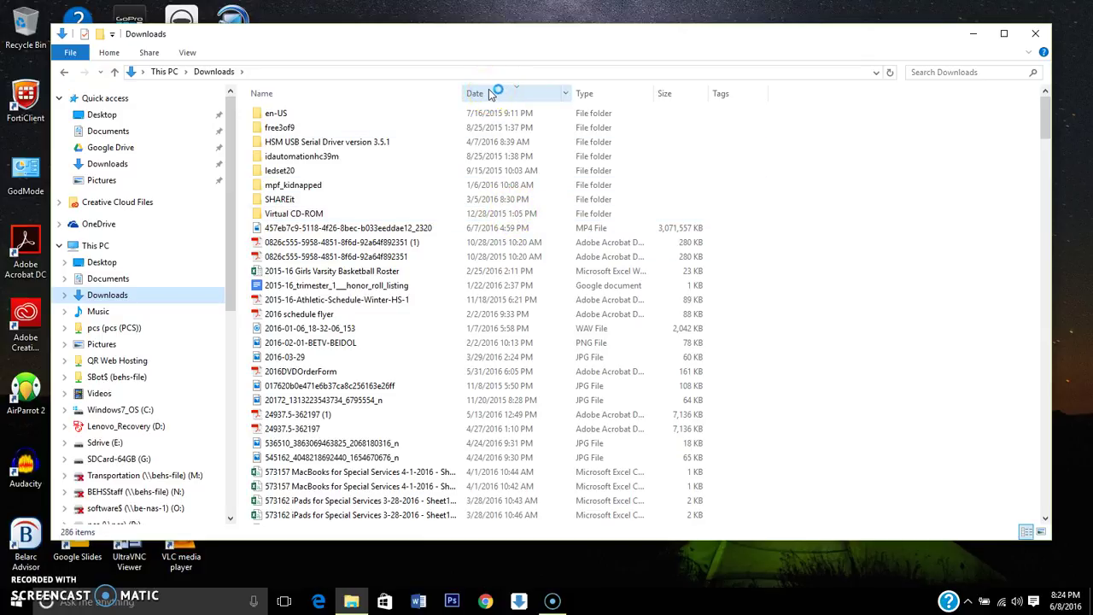
{"action": "left_click", "coordinate": [527, 43]}
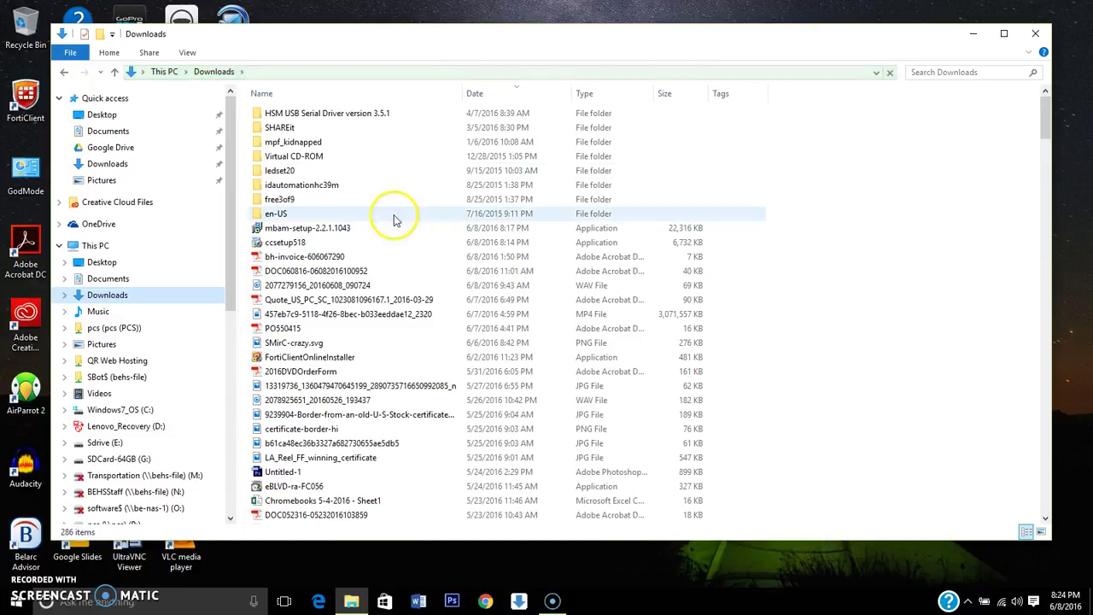
{"action": "left_click", "coordinate": [296, 231]}
{"action": "double_click", "coordinate": [461, 227]}
{"action": "left_click", "coordinate": [1047, 34]}
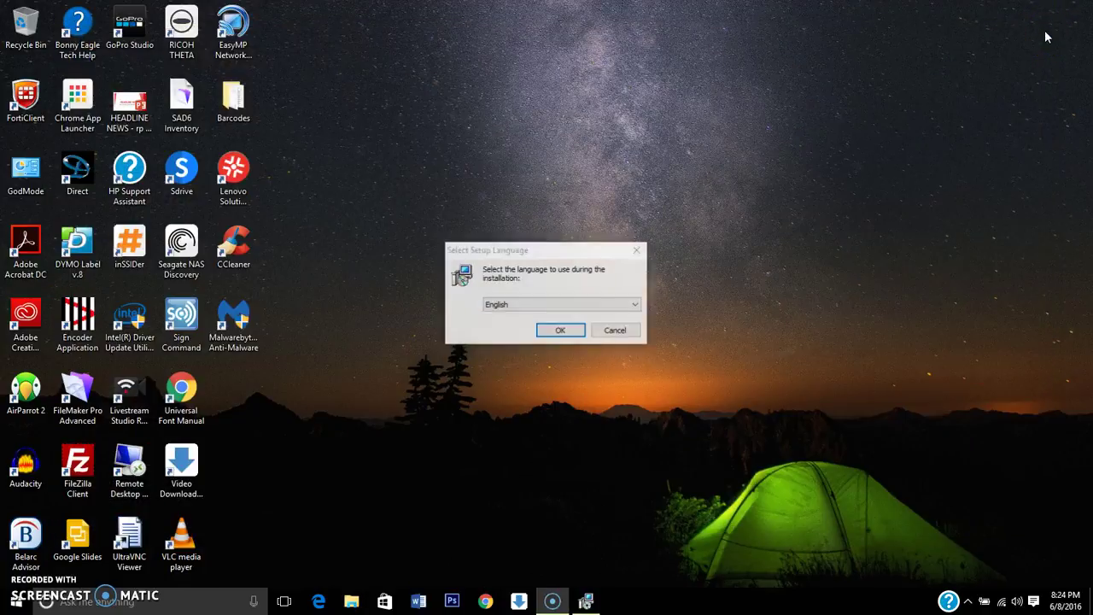
Choose English as the setup language and accept the Malwarebytes Anti-Malware license agreement.
{"action": "left_click", "coordinate": [560, 332]}
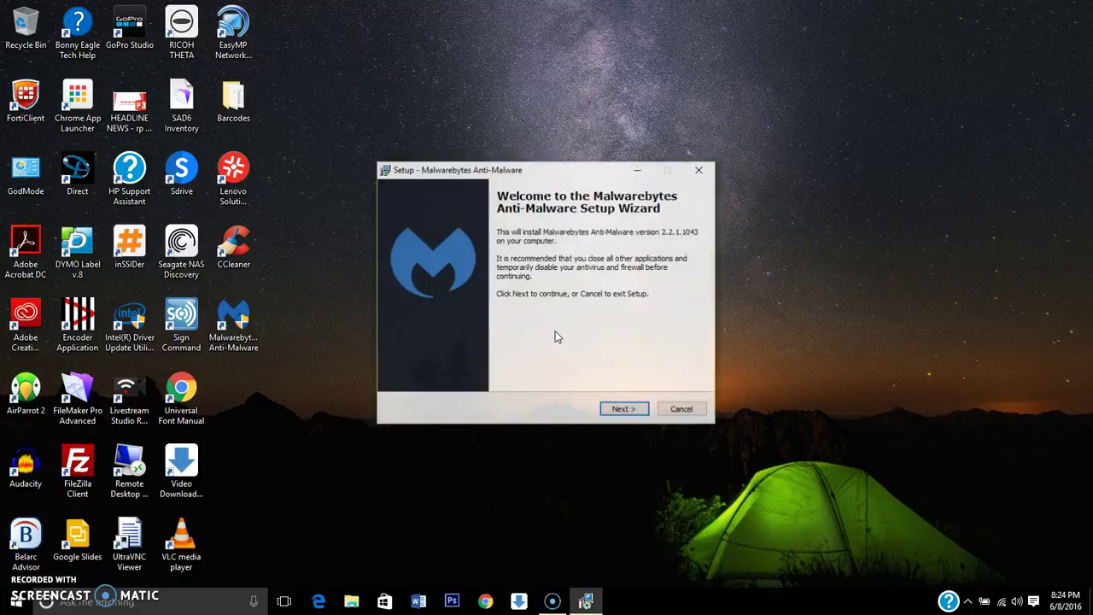
{"action": "left_click", "coordinate": [623, 409]}
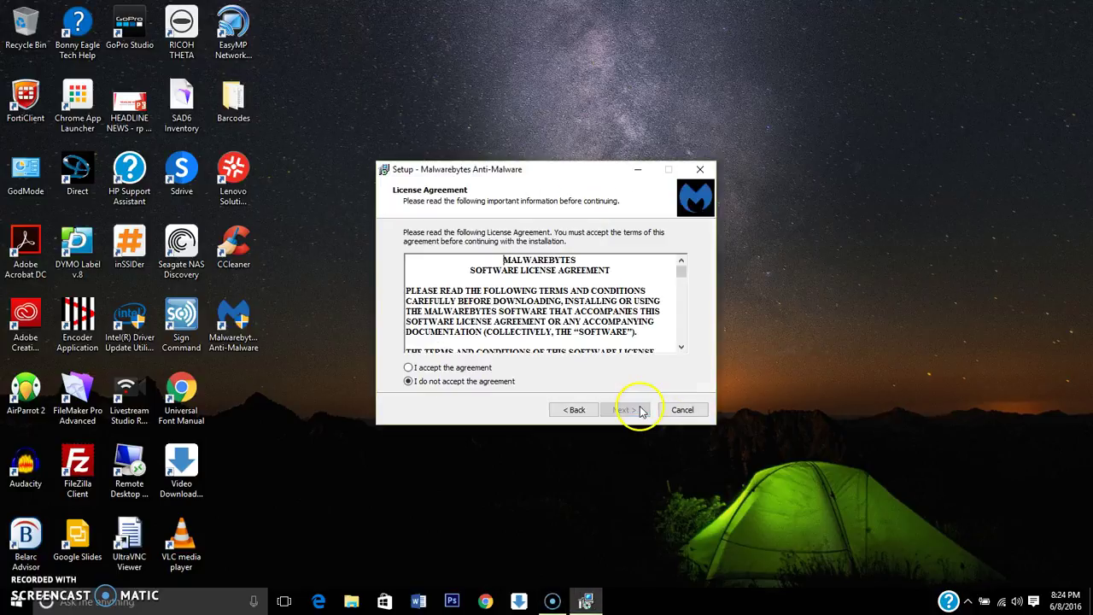
{"action": "left_click", "coordinate": [468, 373]}
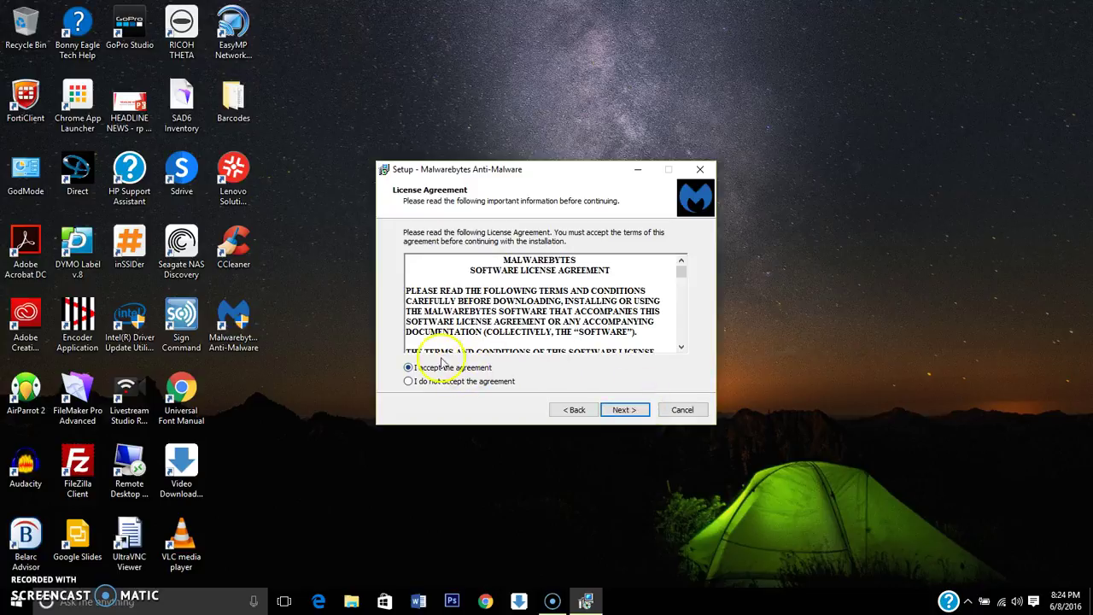
{"action": "left_click", "coordinate": [631, 415]}
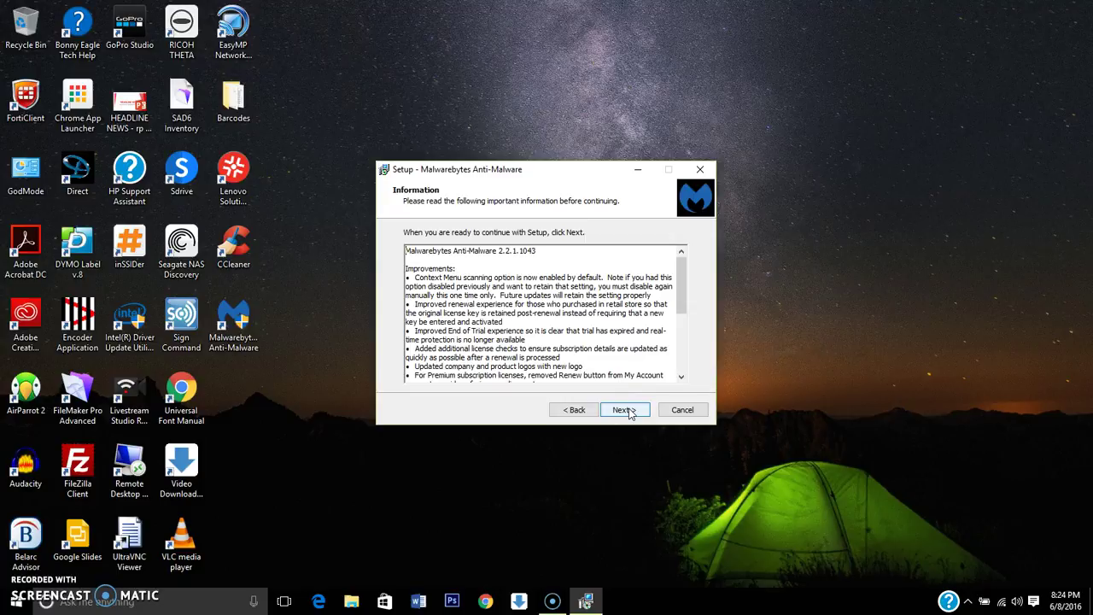
Continue past the release information, keeping the default destination, Start Menu folder and desktop icon for Malwarebytes Anti-Malware.
{"action": "left_click", "coordinate": [628, 412]}
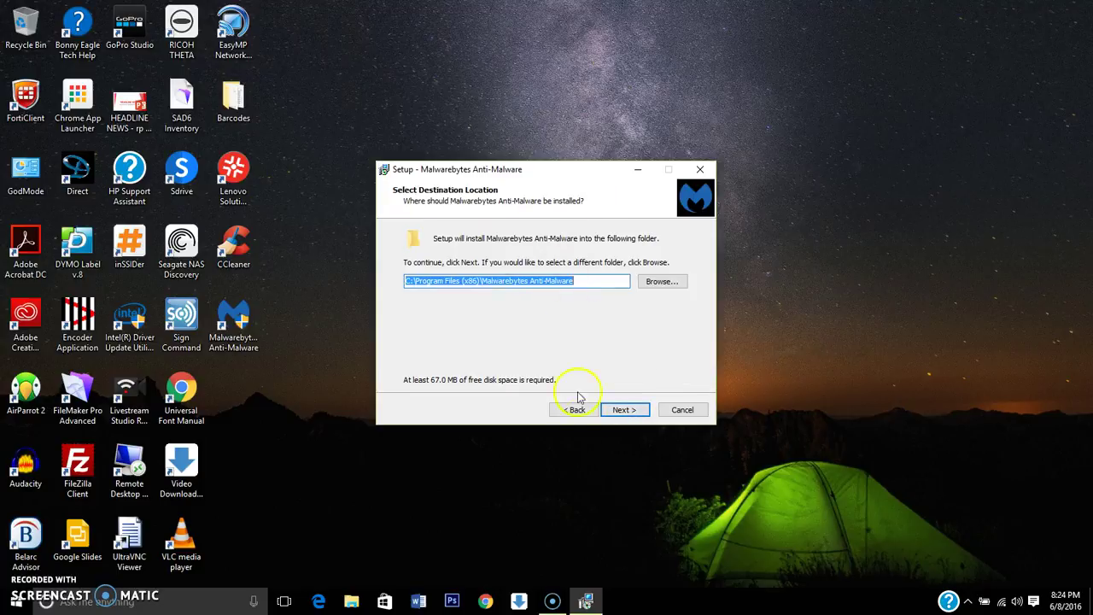
{"action": "left_click", "coordinate": [623, 410]}
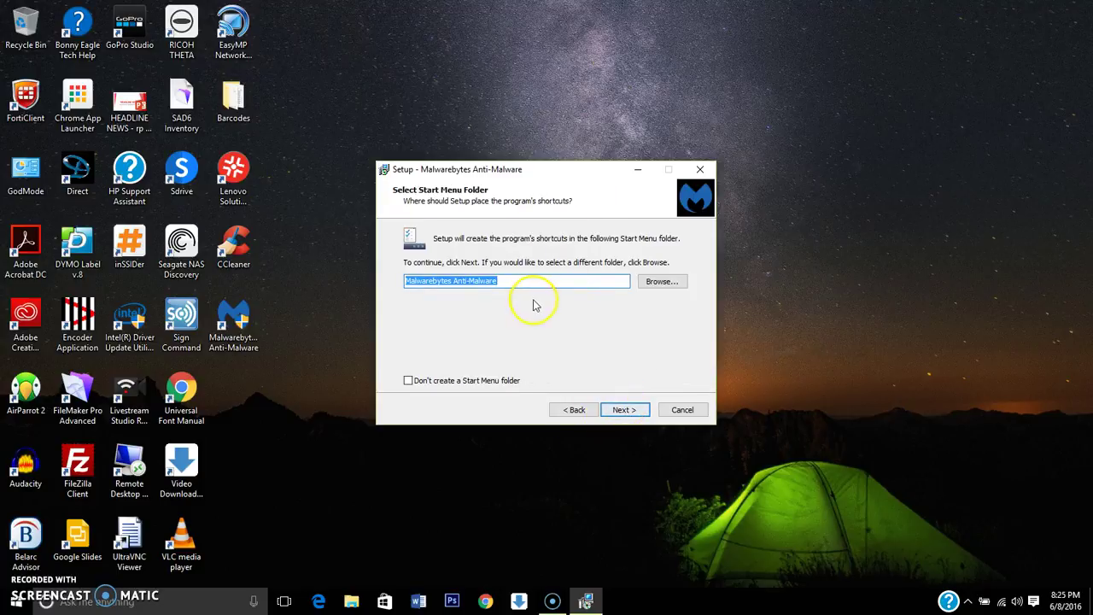
{"action": "left_click", "coordinate": [624, 411]}
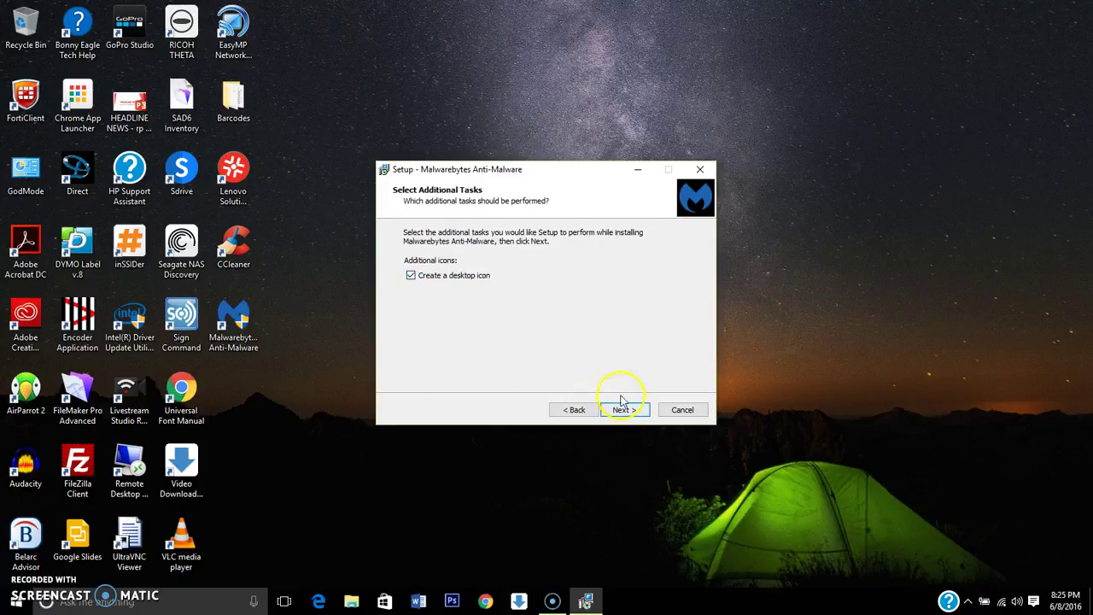
{"action": "left_click", "coordinate": [634, 411]}
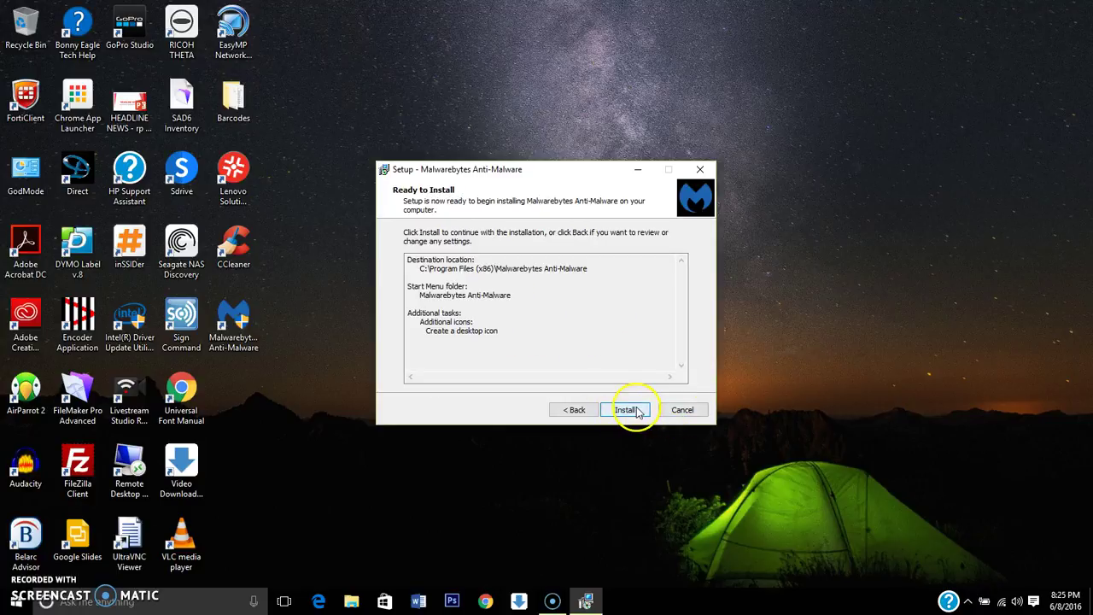
Install Malwarebytes Anti-Malware and finish setup with the Premium free trial disabled and launching the program enabled.
{"action": "left_click", "coordinate": [636, 410]}
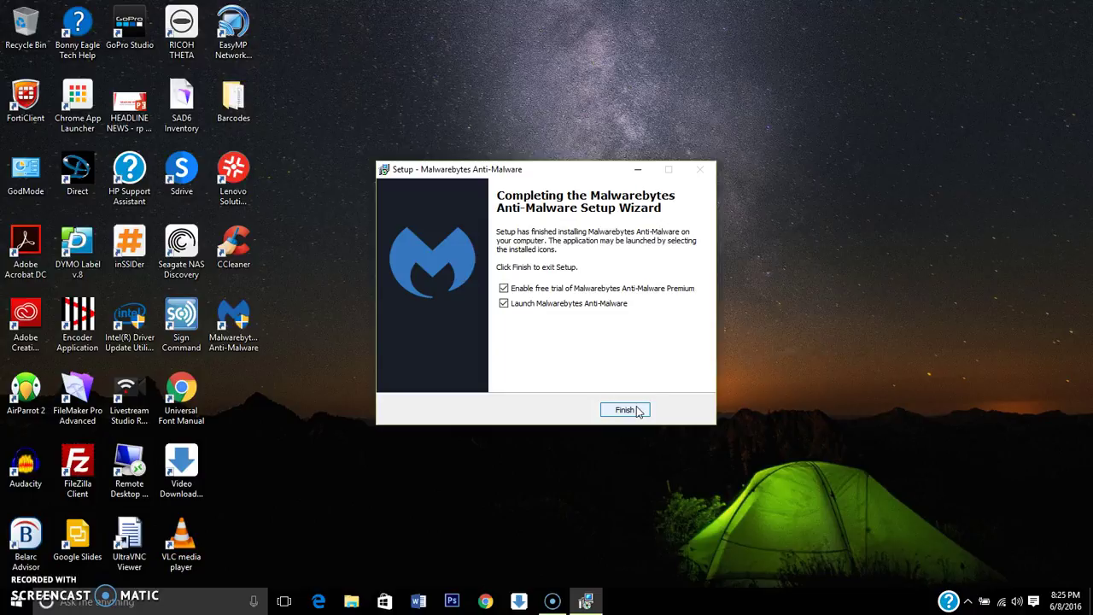
{"action": "left_click", "coordinate": [504, 289]}
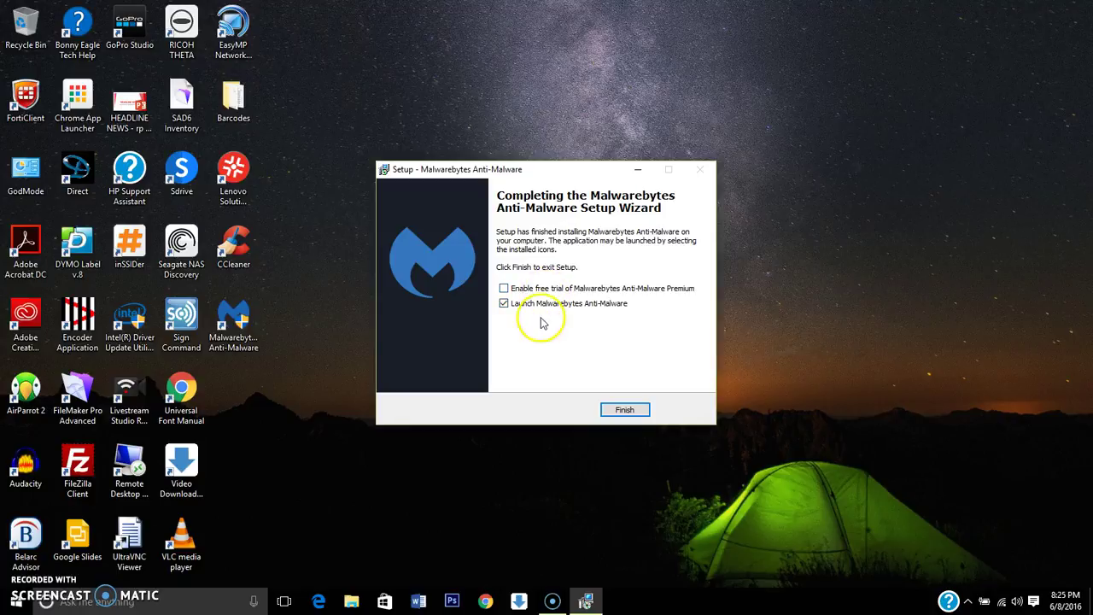
{"action": "left_click", "coordinate": [635, 415]}
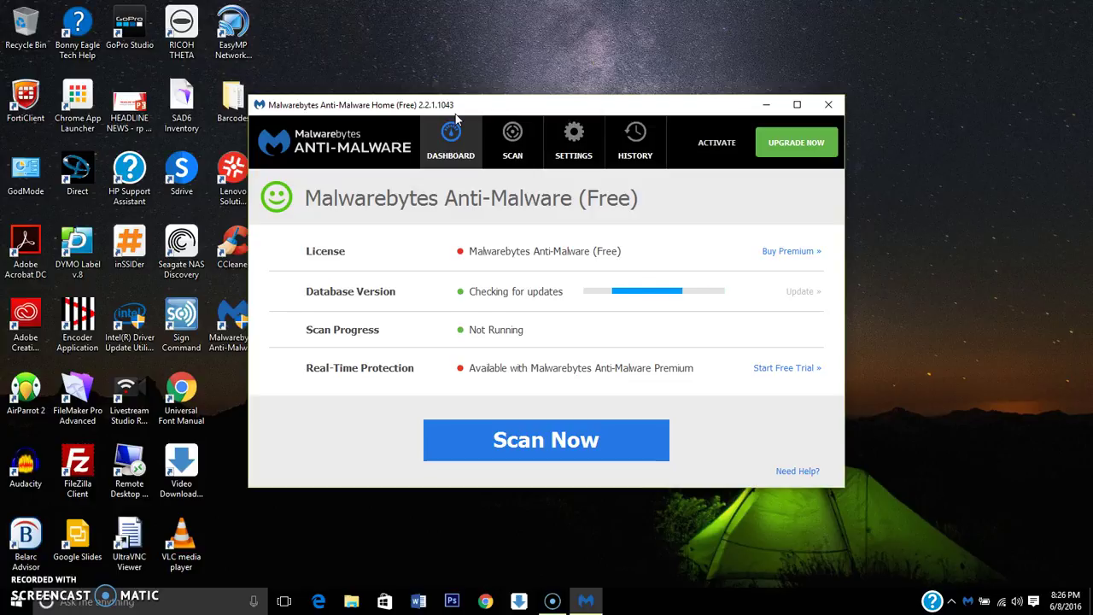
Move the Malwarebytes window clear of the desktop icons and start a scan from the dashboard.
{"action": "left_click", "coordinate": [710, 219]}
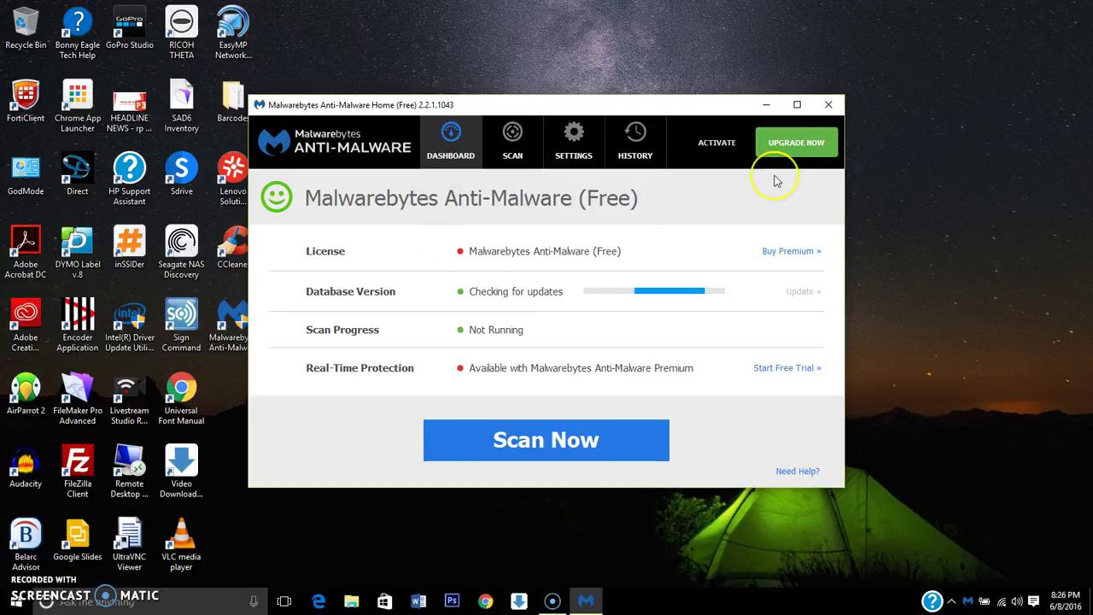
{"action": "left_click", "coordinate": [889, 136]}
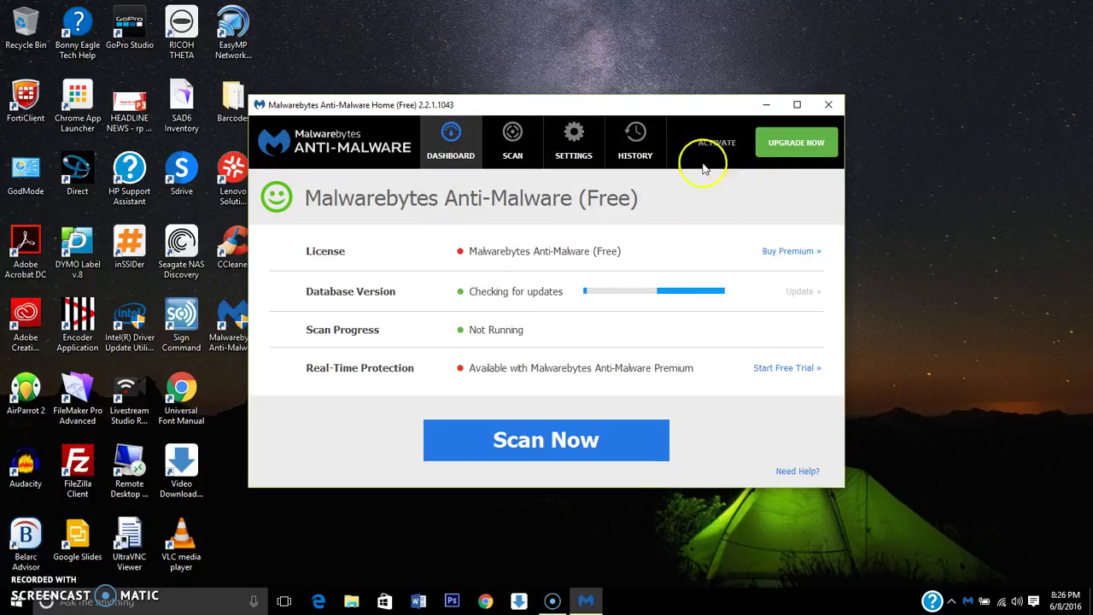
{"action": "left_click_drag", "start_coordinate": [622, 109], "coordinate": [684, 92]}
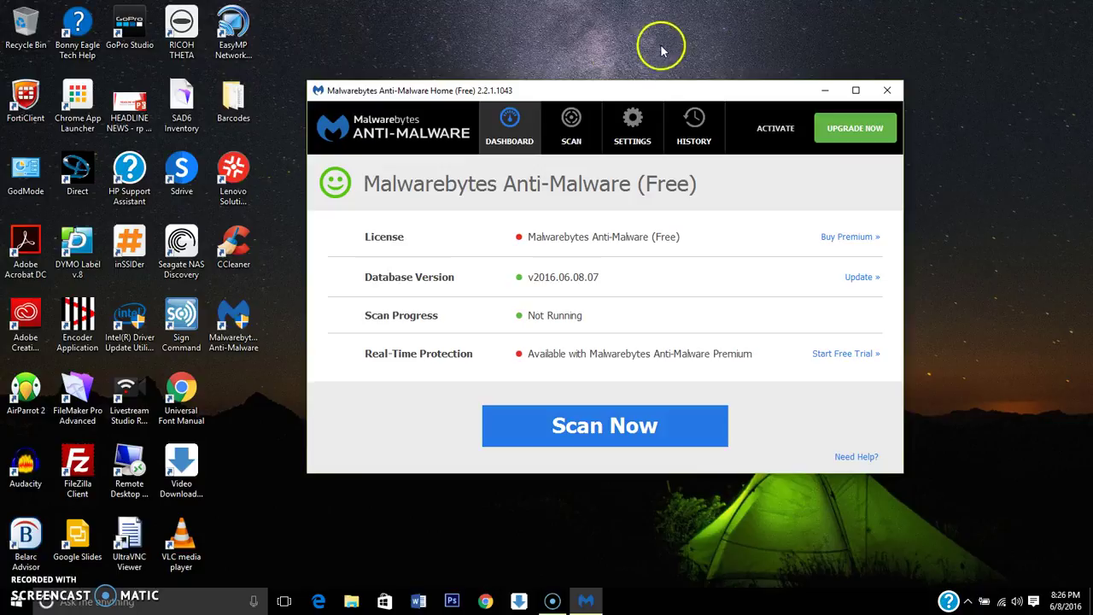
{"action": "left_click", "coordinate": [647, 410]}
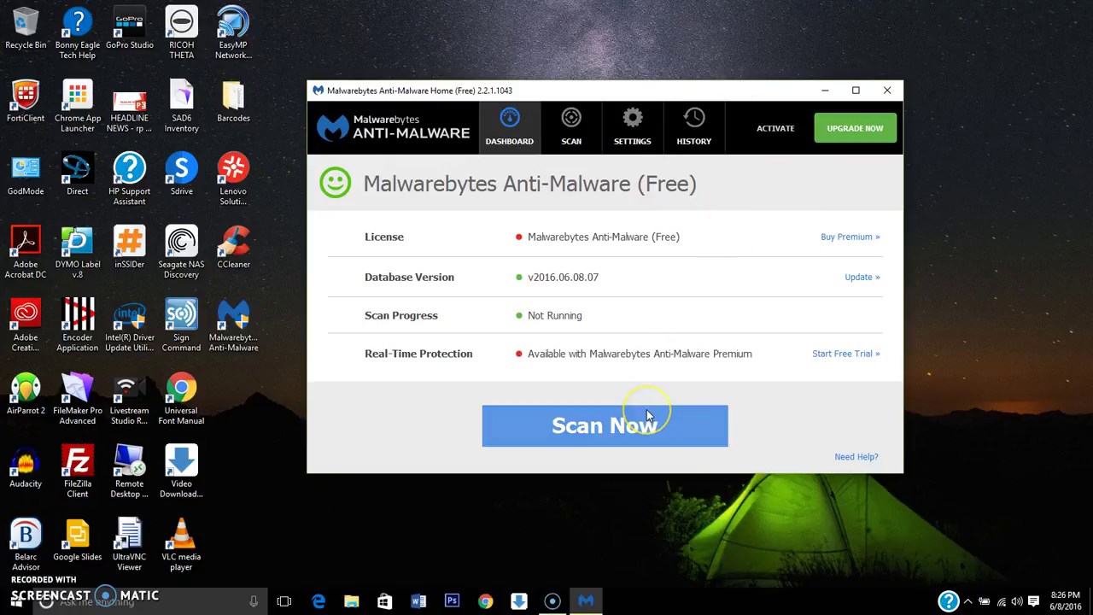